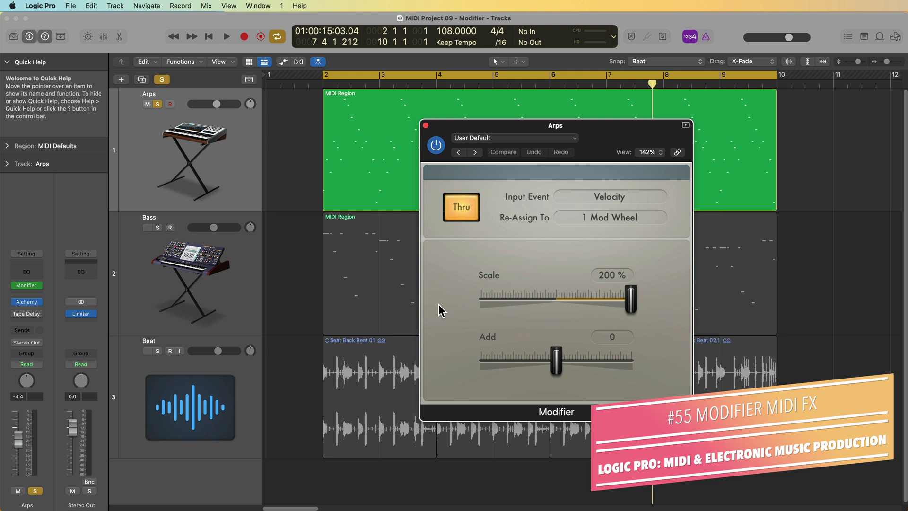
Step: Check the Arps MIDI FX slot list unchanged, then open Controller Assignments with Option-K
left_click(39, 285)
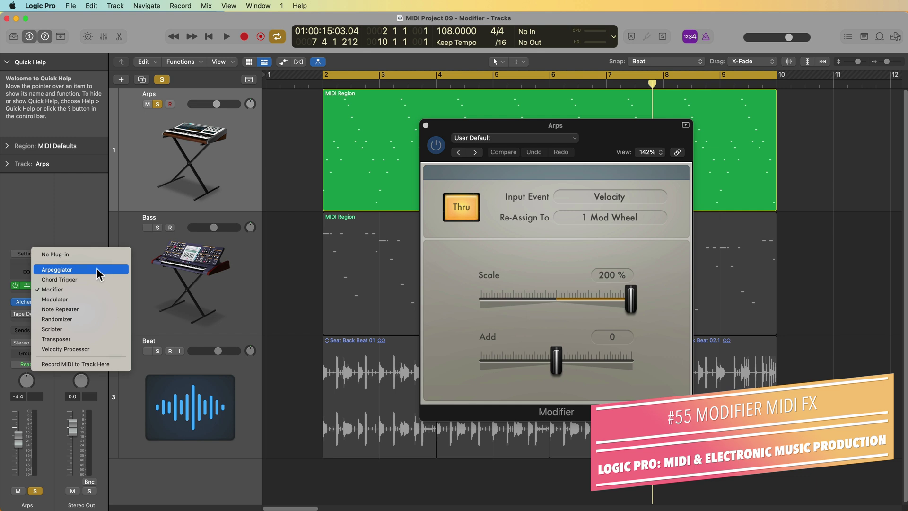
left_click(89, 290)
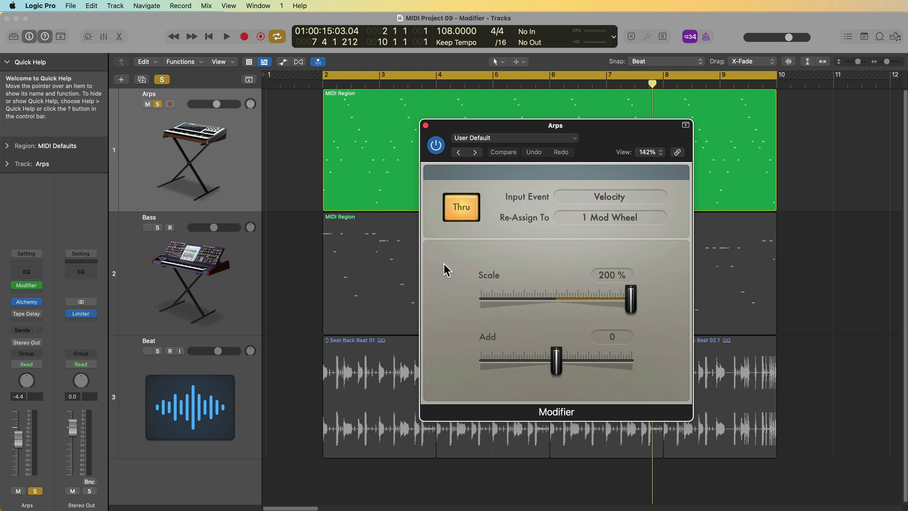
key("alt+super+k")
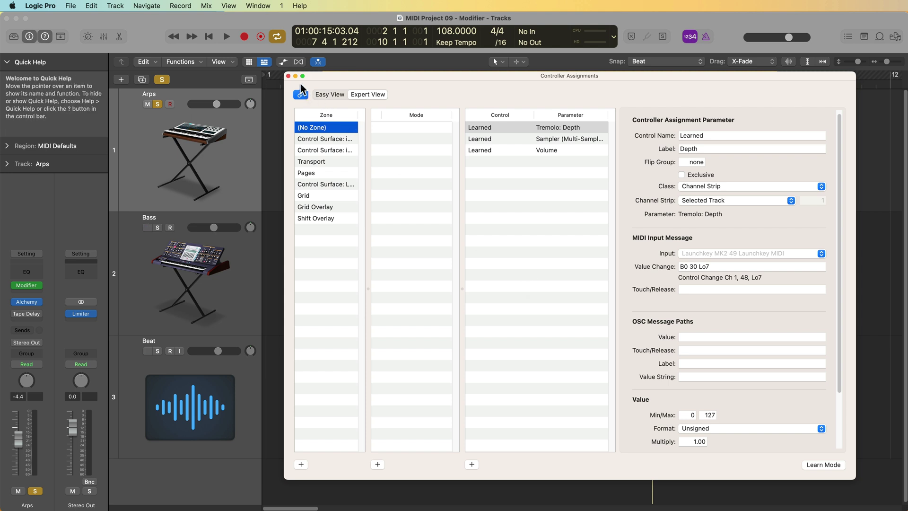
Step: Close the Controller Assignments window to get back to the Arps Modifier plug-in
left_click(288, 75)
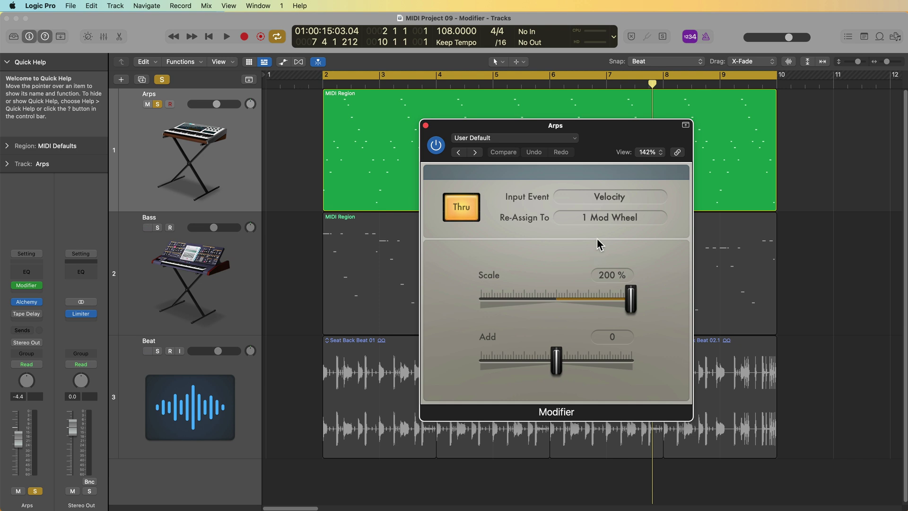
left_click(612, 220)
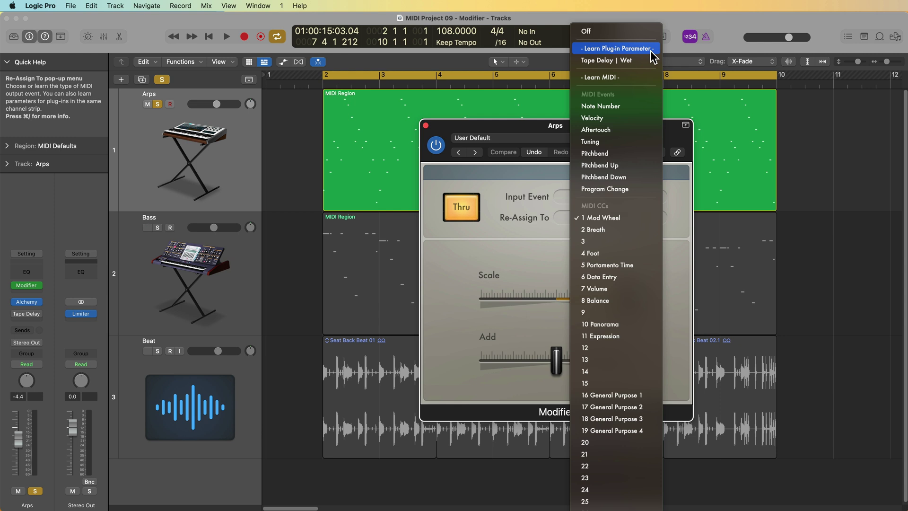
left_click(532, 243)
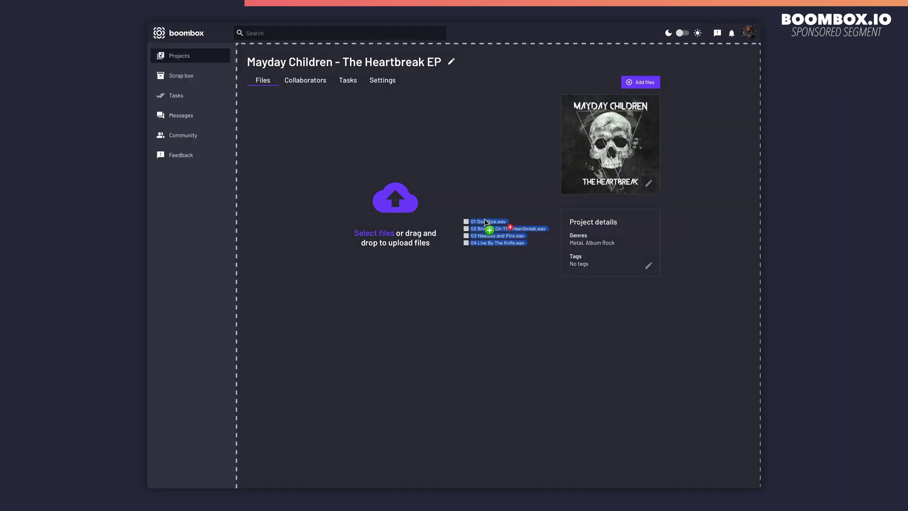
Step: Upload four WAV tracks, invite a collaborator, open a mix comment, and view Version 2
left_click_drag(467, 215, 357, 204)
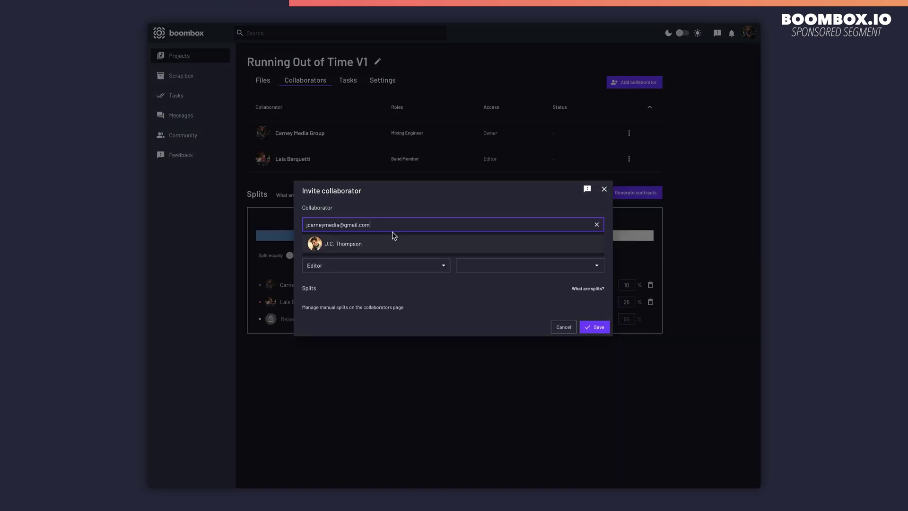
left_click(391, 238)
left_click(594, 325)
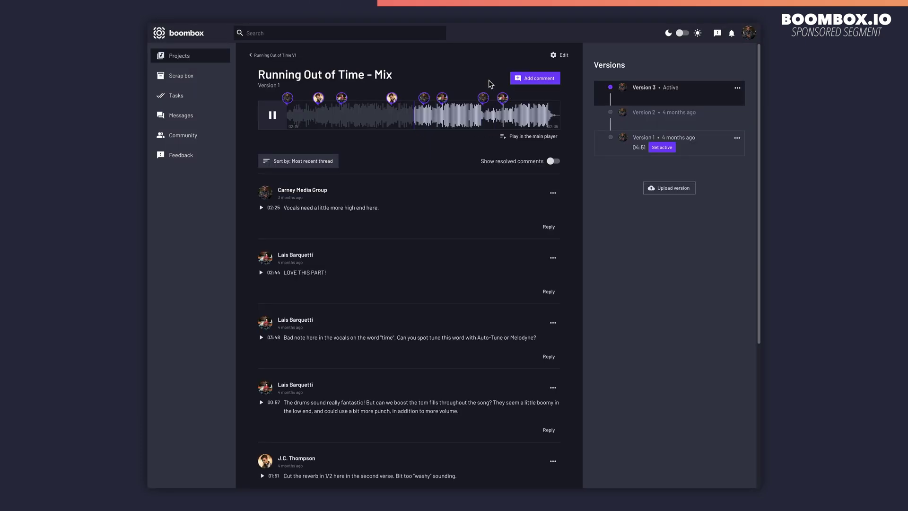
left_click(392, 98)
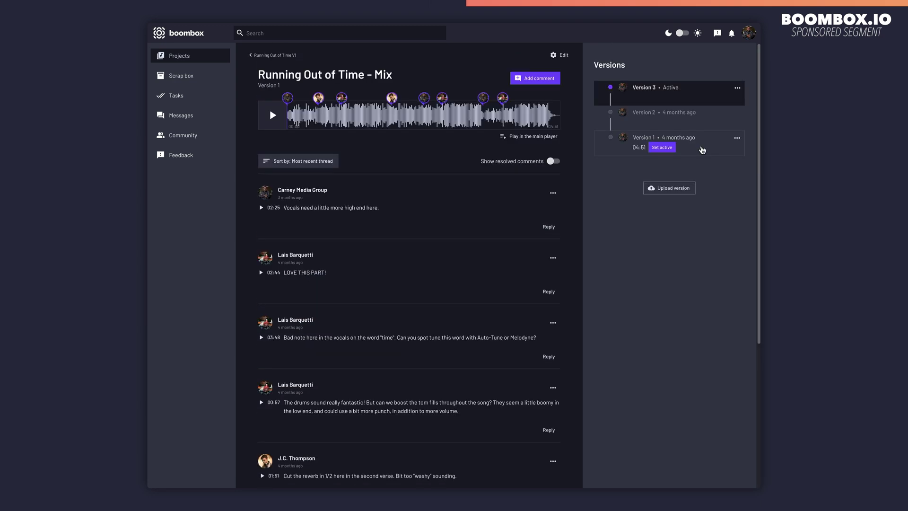
left_click(705, 122)
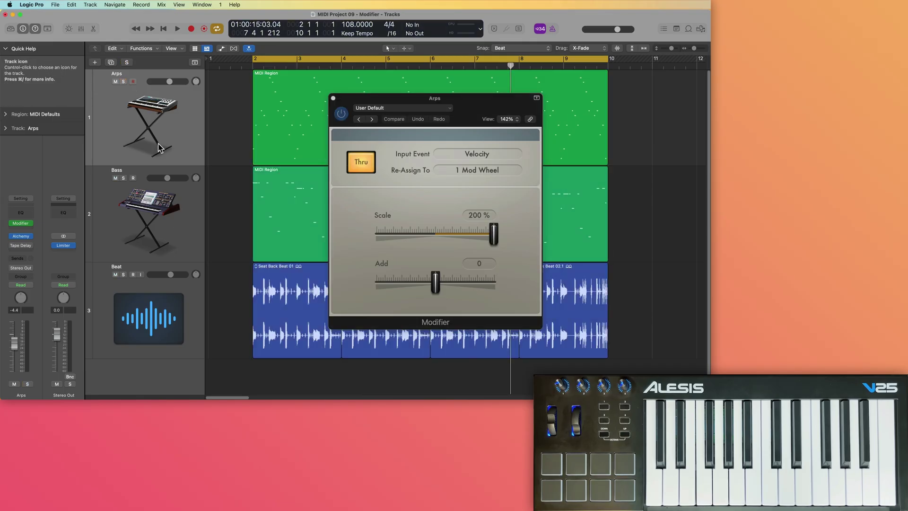
Step: Select Arps, keep Modifier as its MIDI FX, solo it, and move the Modifier window down-right
left_click(153, 227)
left_click(151, 330)
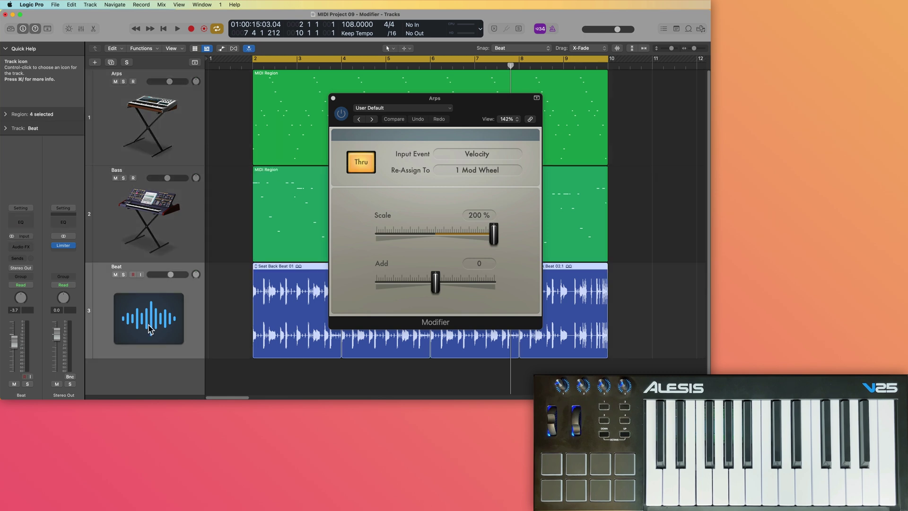
left_click(151, 116)
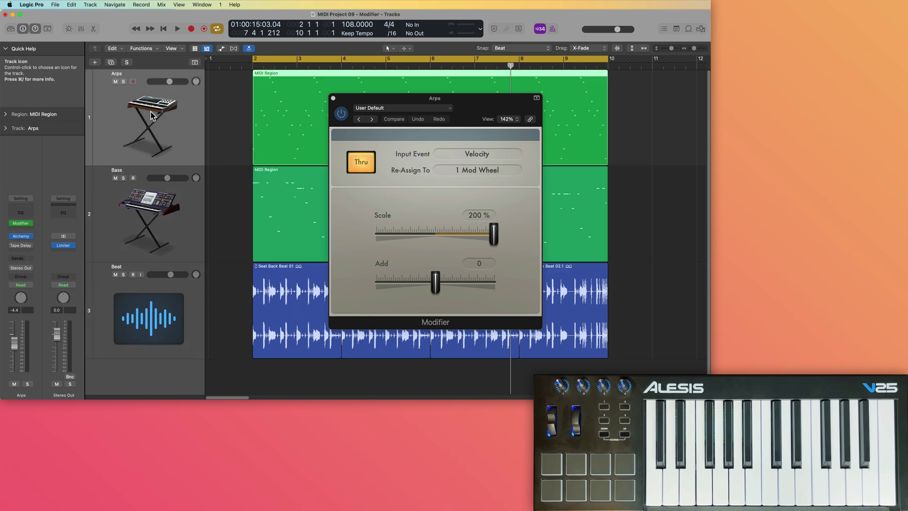
left_click(30, 224)
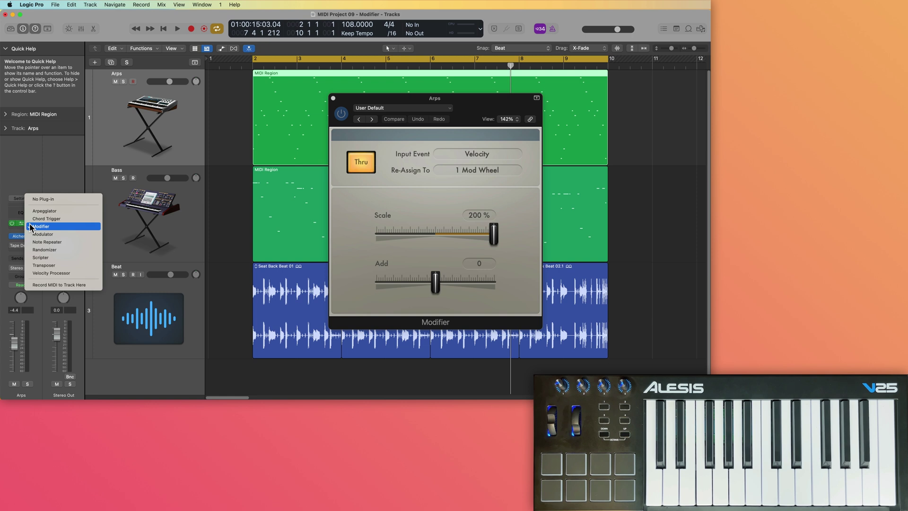
left_click(70, 226)
key("s")
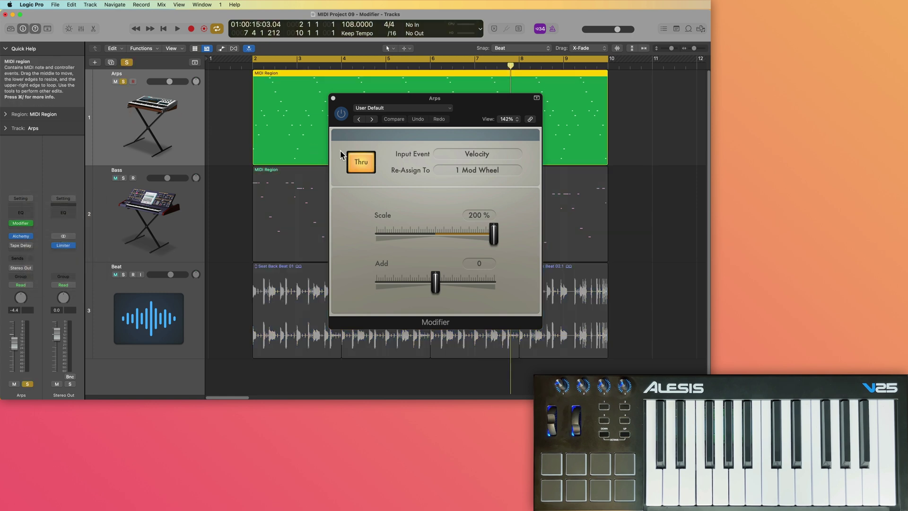
left_click_drag(359, 98, 486, 135)
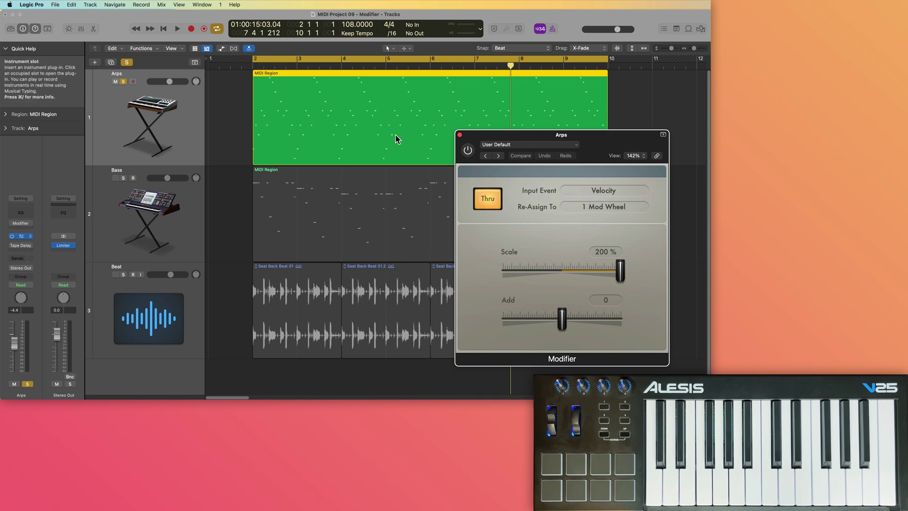
left_click(21, 235)
left_click_drag(435, 138, 284, 84)
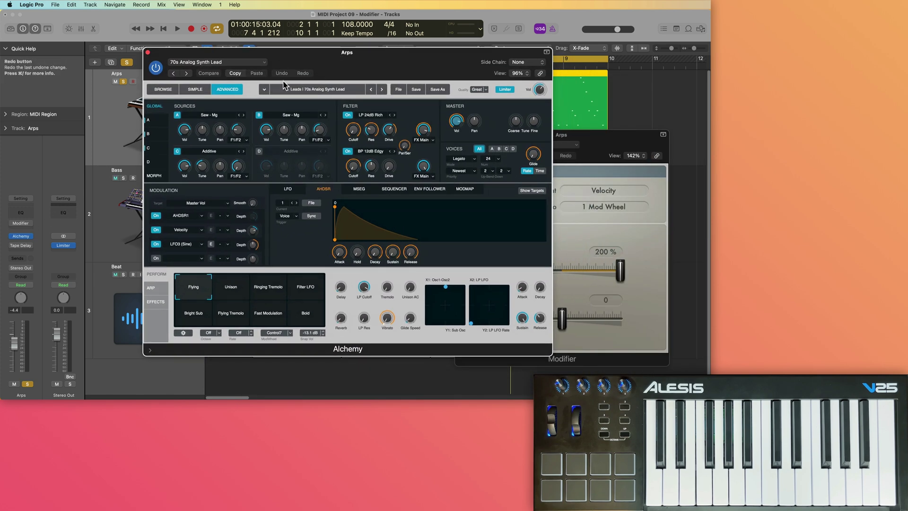
left_click(132, 90)
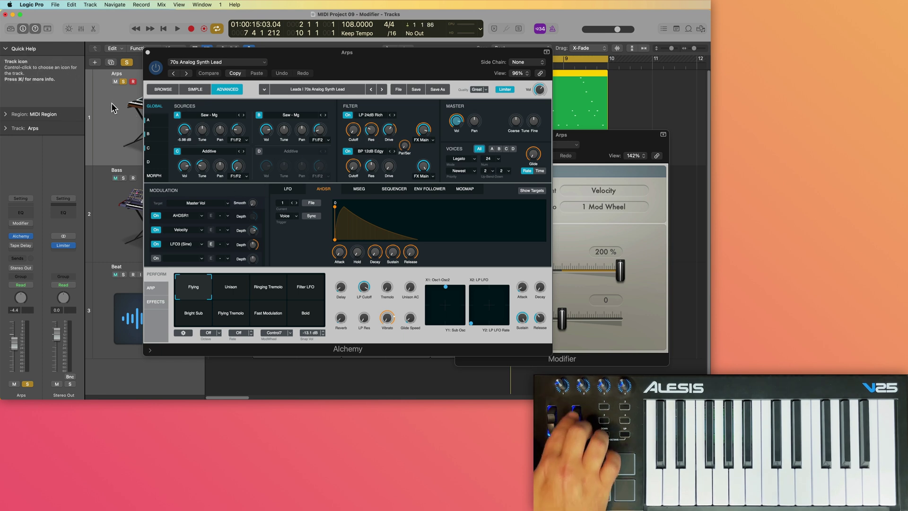
key("space")
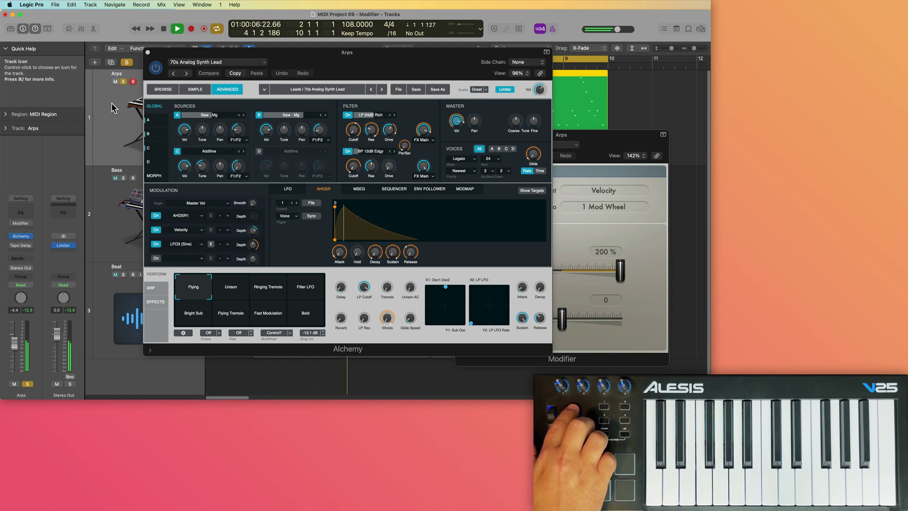
key("space")
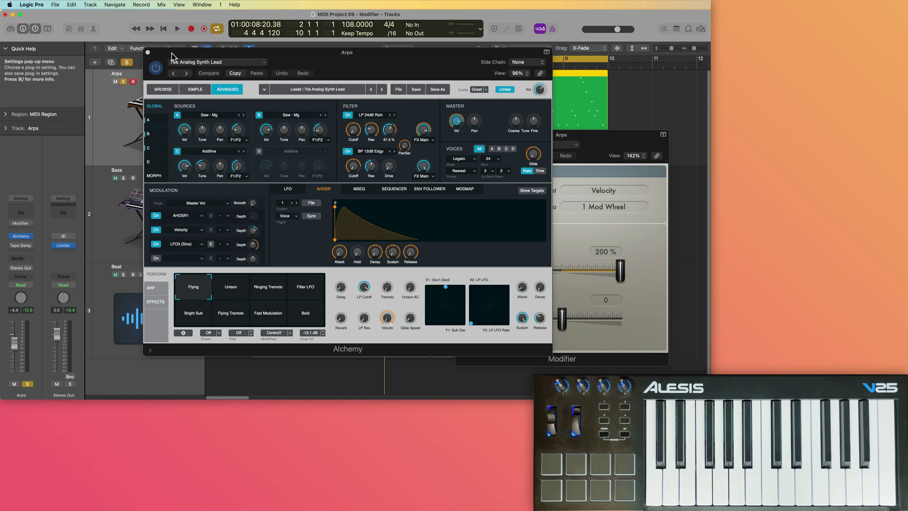
left_click(148, 52)
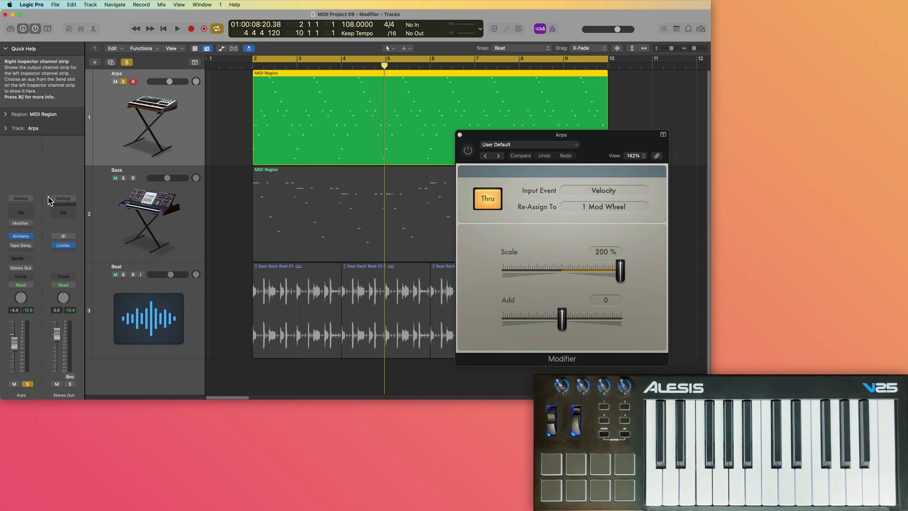
Step: Open the Arps Tape Delay beside Modifier and audition it with Wet at 0%
left_click(20, 245)
left_click_drag(353, 130, 354, 141)
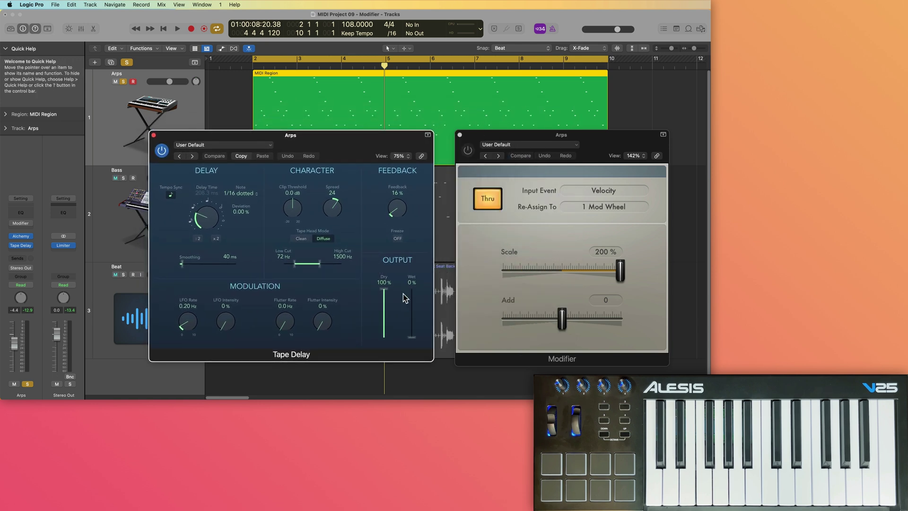
mouse_move(413, 339)
left_mouse_down()
mouse_move(413, 288)
mouse_move(421, 353)
left_mouse_up()
key("space")
key("space")
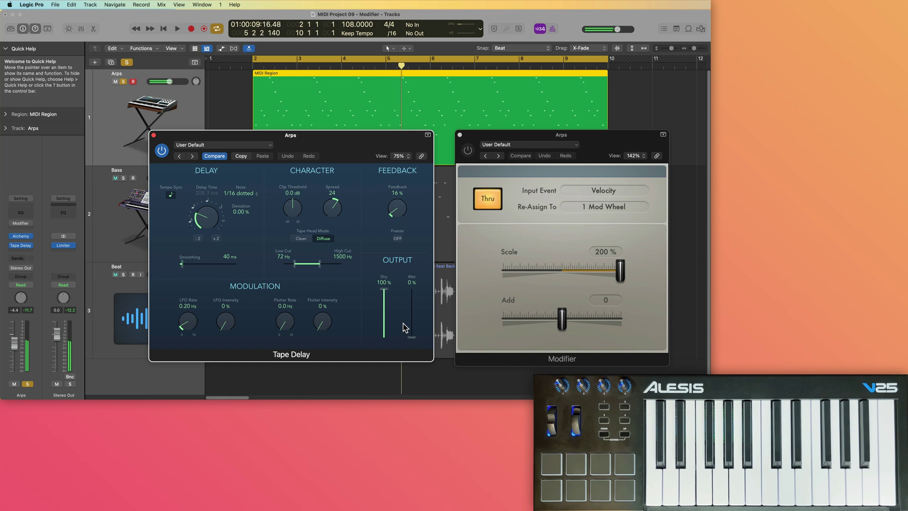
left_click(479, 179)
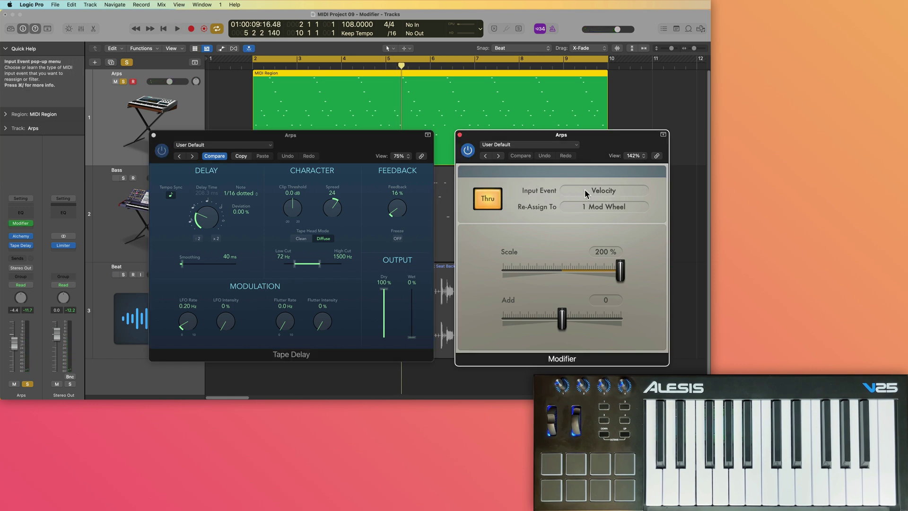
Step: Map Modifier input 1 Mod Wheel to the learned Tape Delay Wet parameter at Scale 100%
left_click(611, 189)
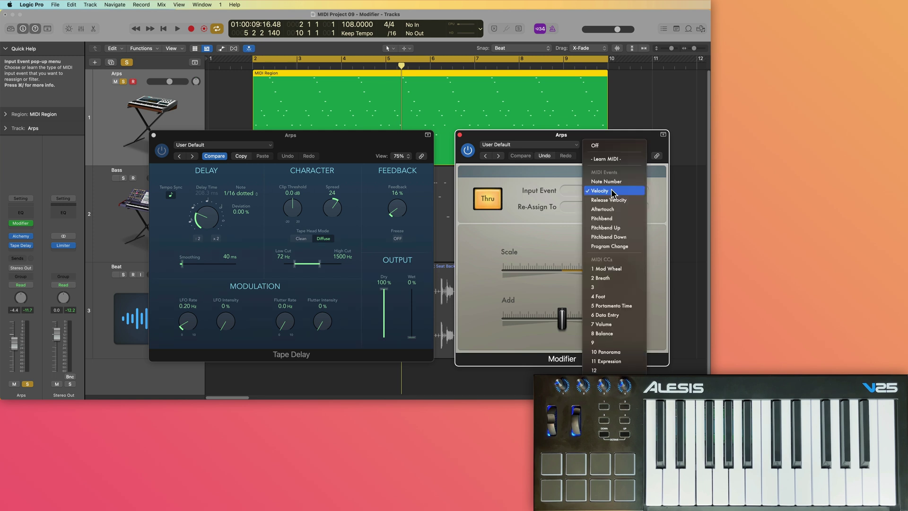
left_click(622, 269)
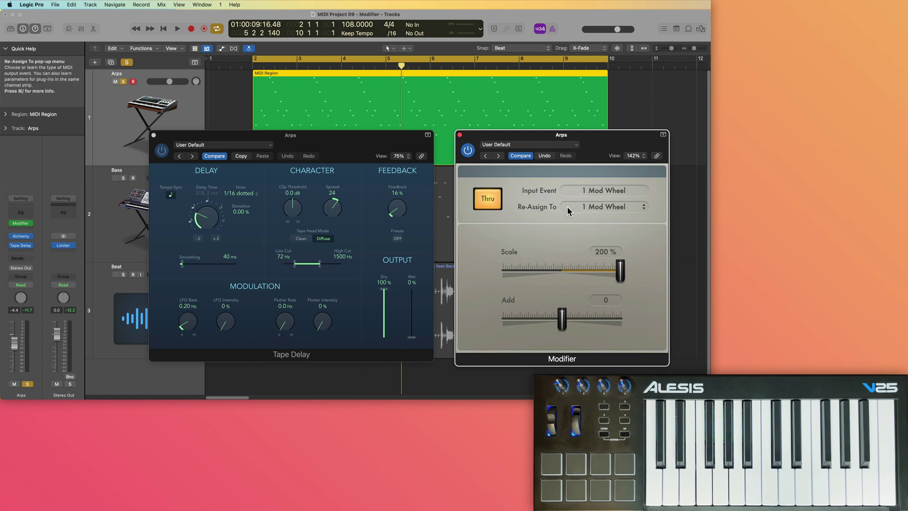
left_click(592, 209)
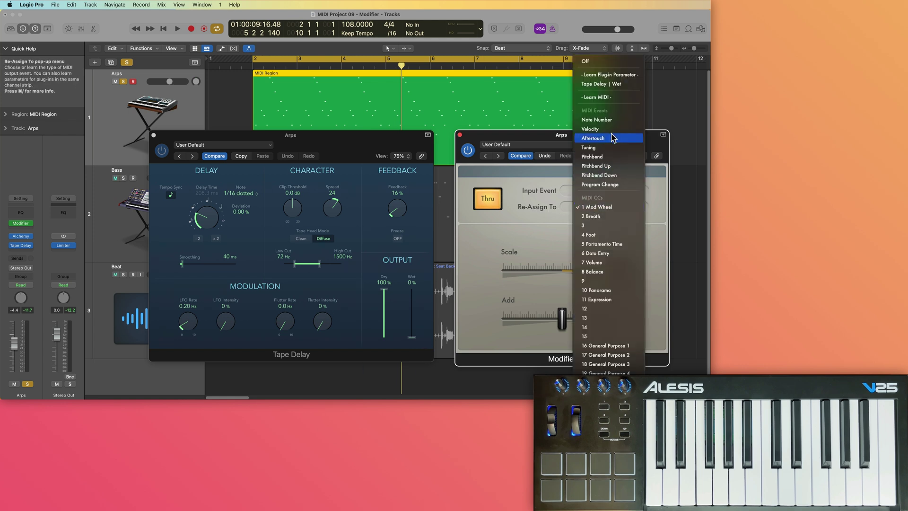
left_click(626, 76)
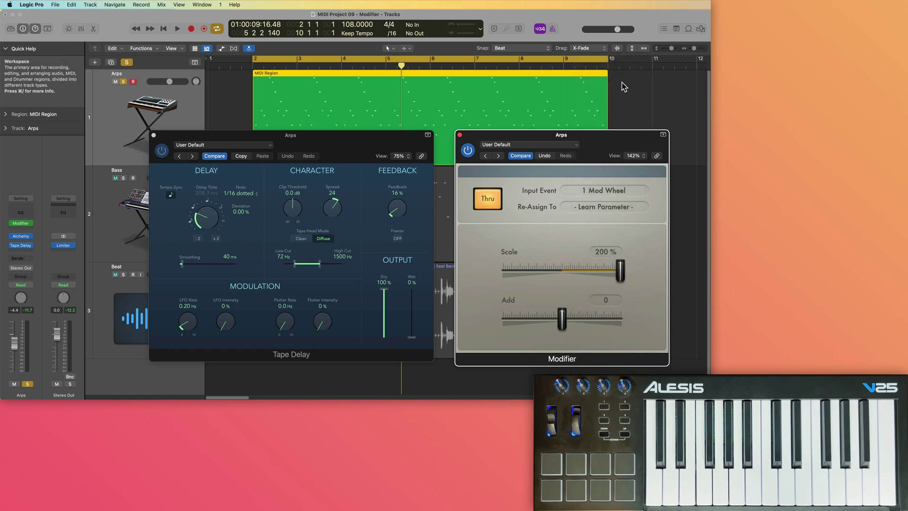
left_click_drag(412, 342, 416, 305)
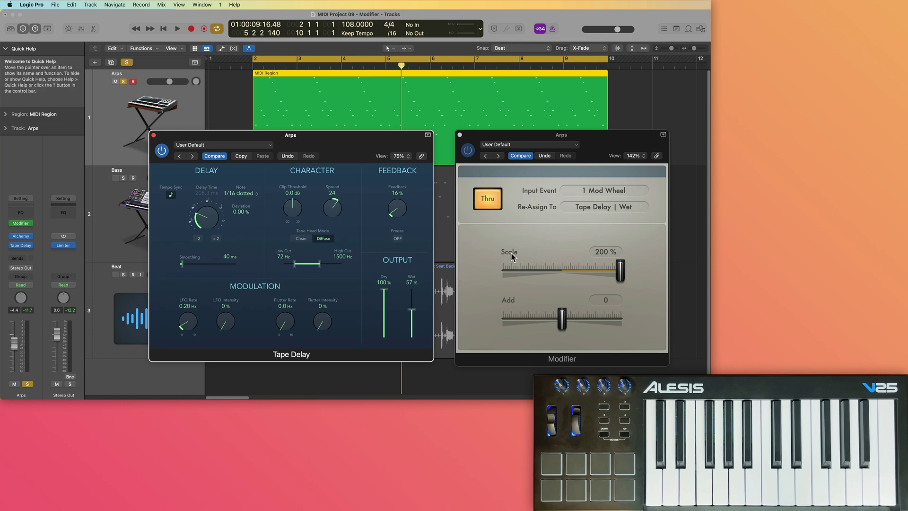
left_click(621, 272, "alt")
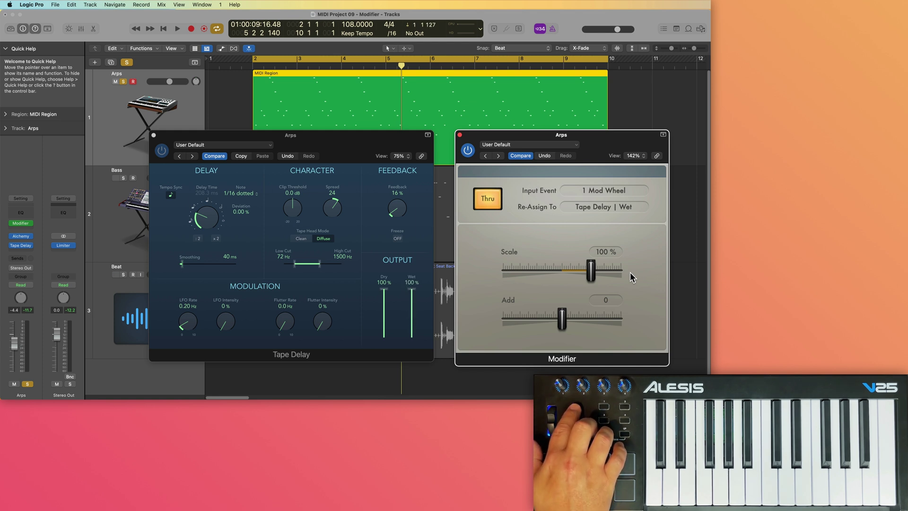
key("space")
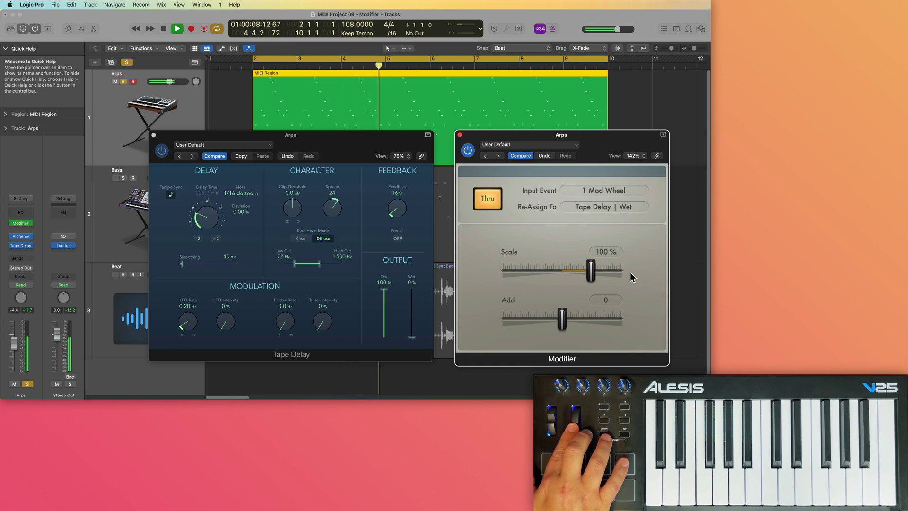
key("space")
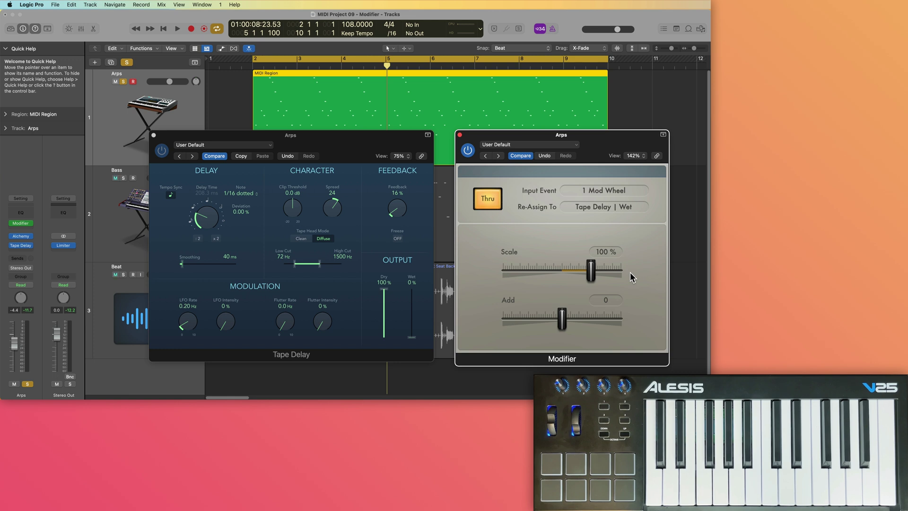
left_click(490, 207)
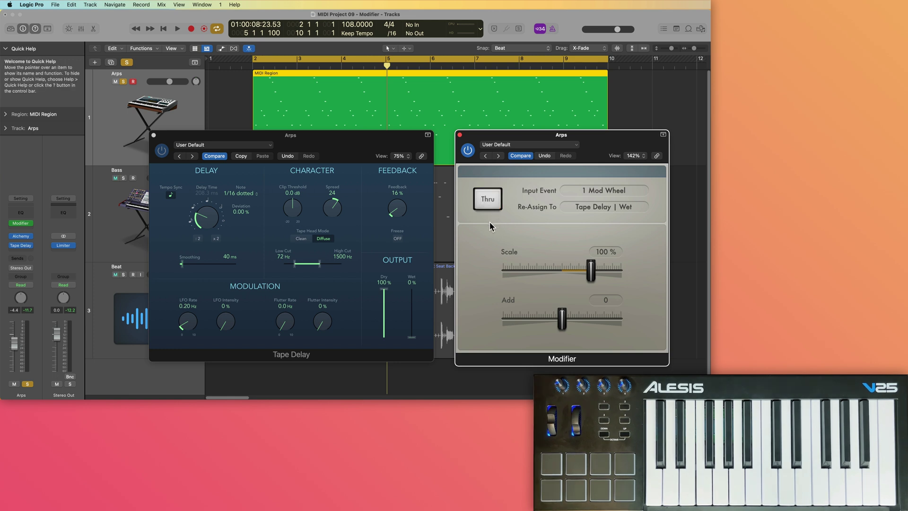
left_click(490, 201)
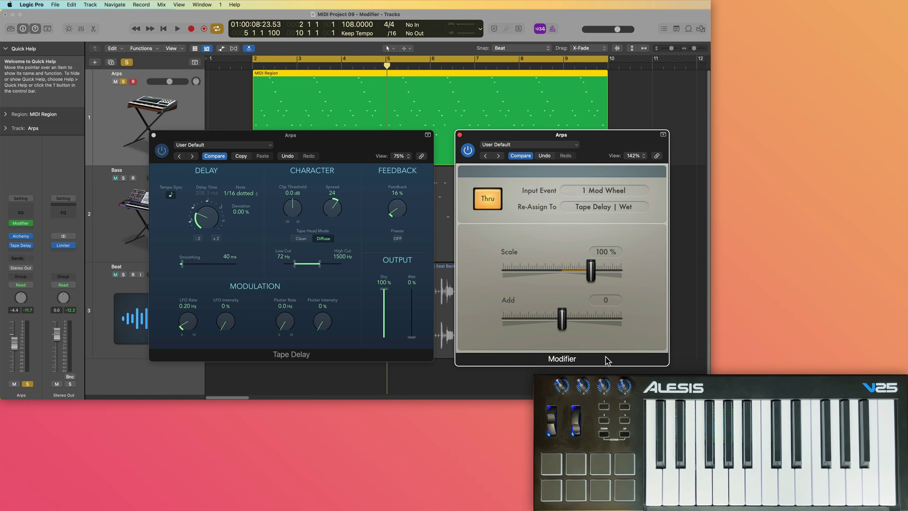
left_click(488, 199)
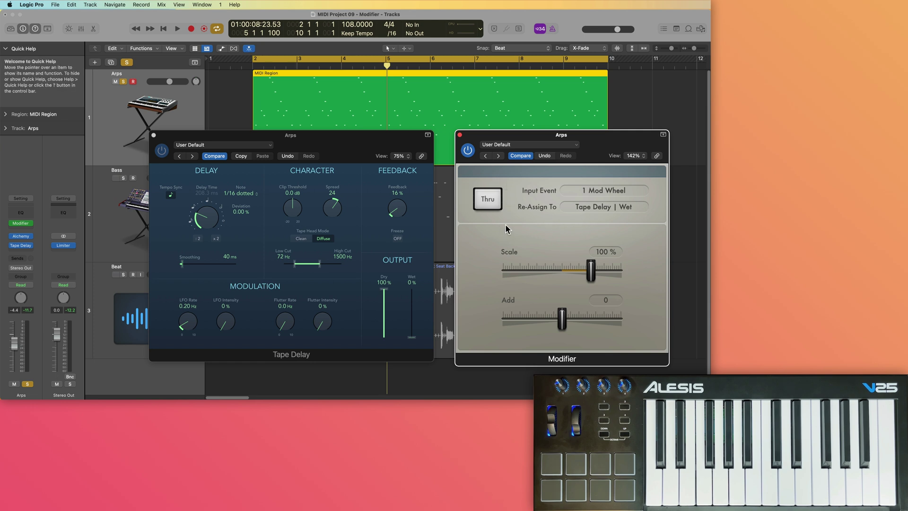
key("space")
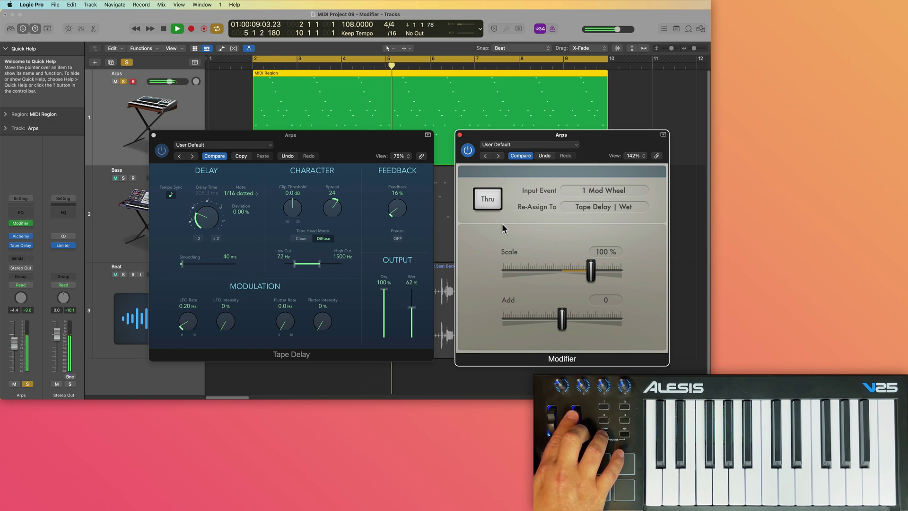
key("space")
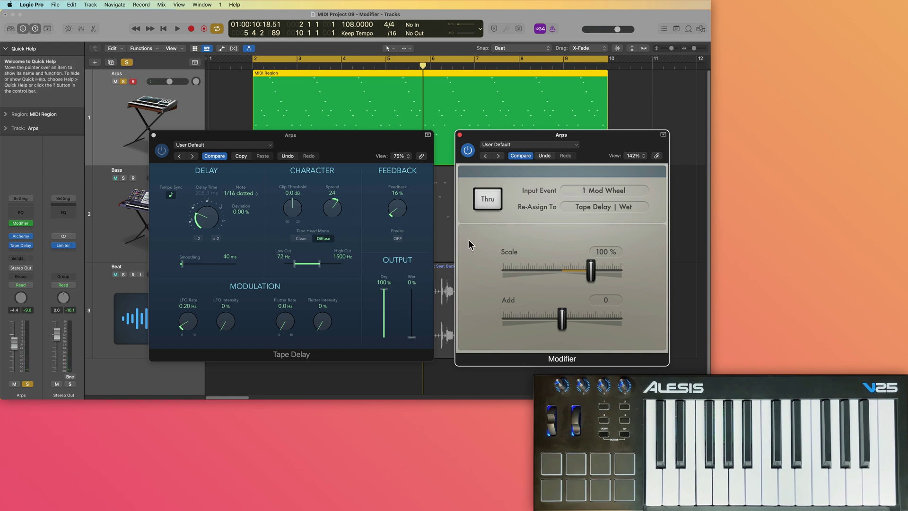
left_click(490, 208)
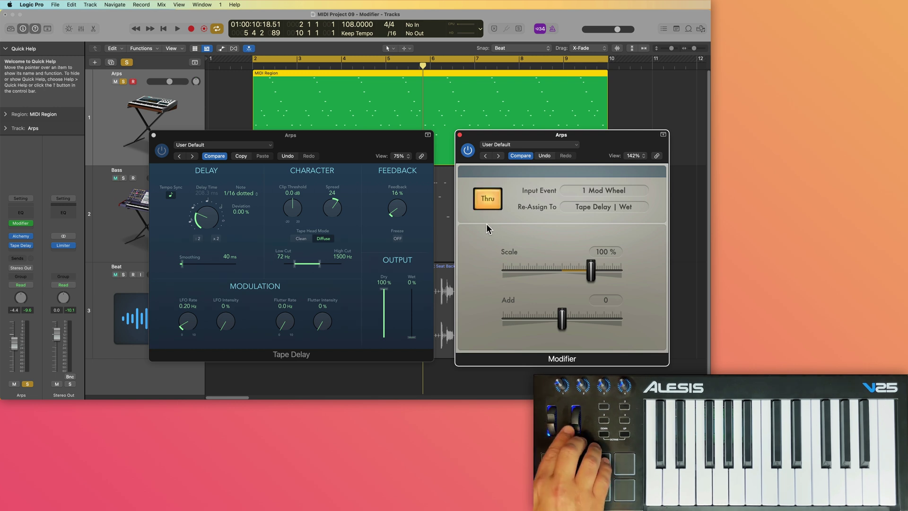
key("space")
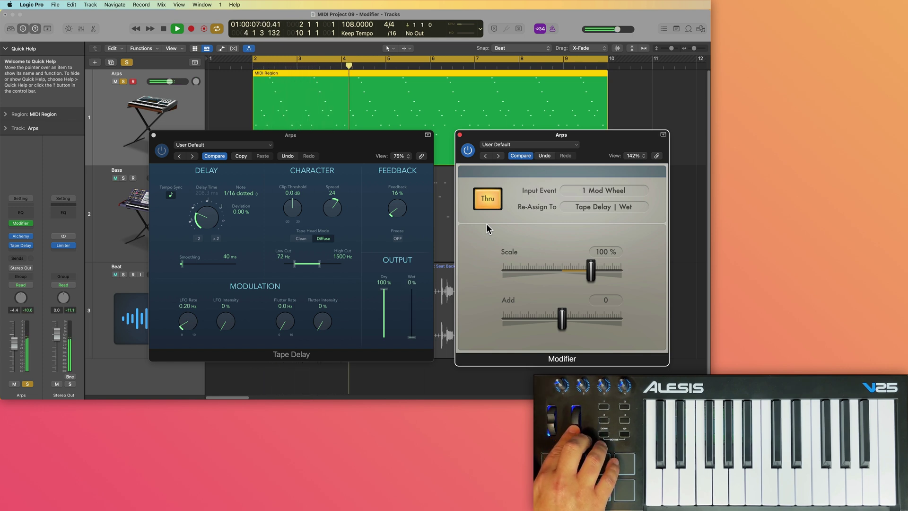
Step: Drop the Modifier Scale to 50%, settle it at 64%, and audition the Arps playback
key("space")
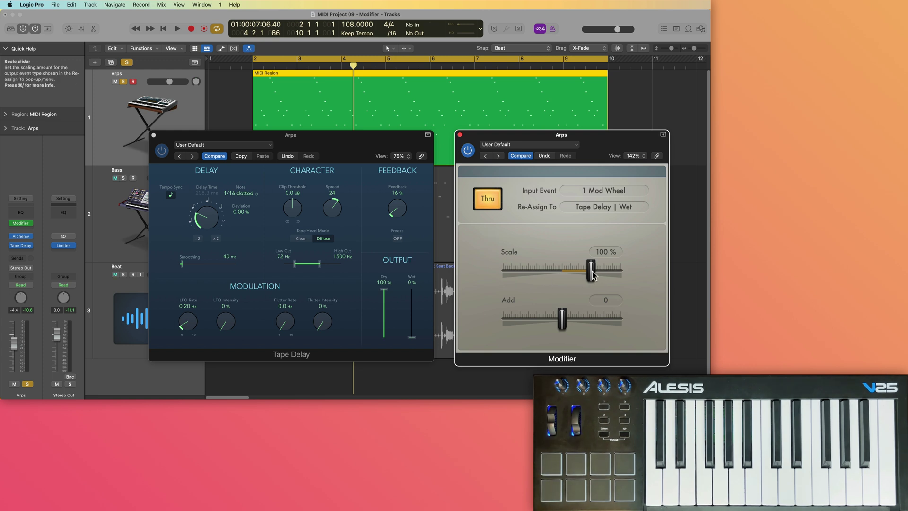
mouse_move(593, 275)
left_mouse_down()
mouse_move(577, 274)
mouse_move(614, 277)
mouse_move(577, 279)
left_mouse_up()
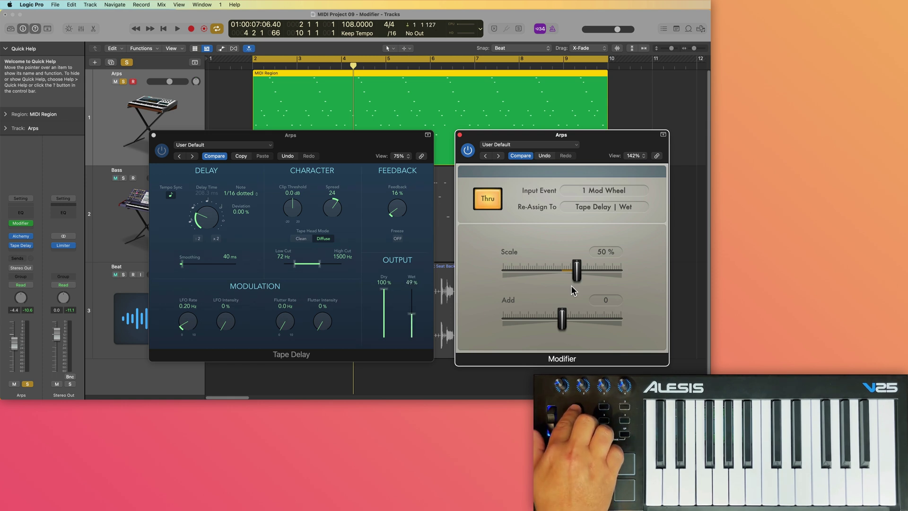
left_click_drag(576, 279, 581, 277)
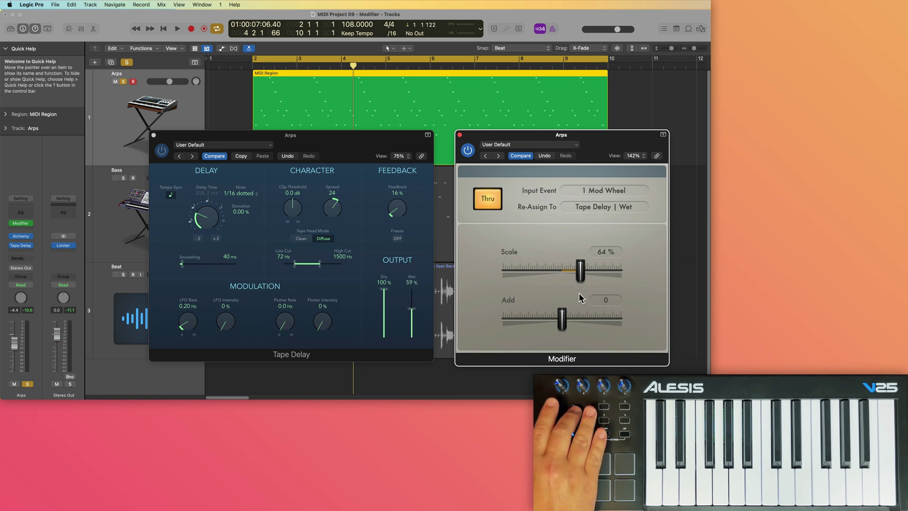
key("space")
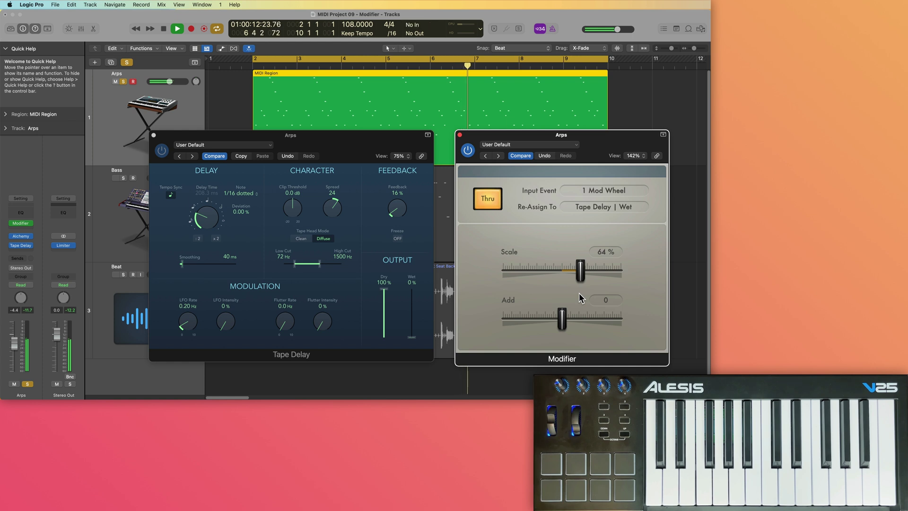
key("space")
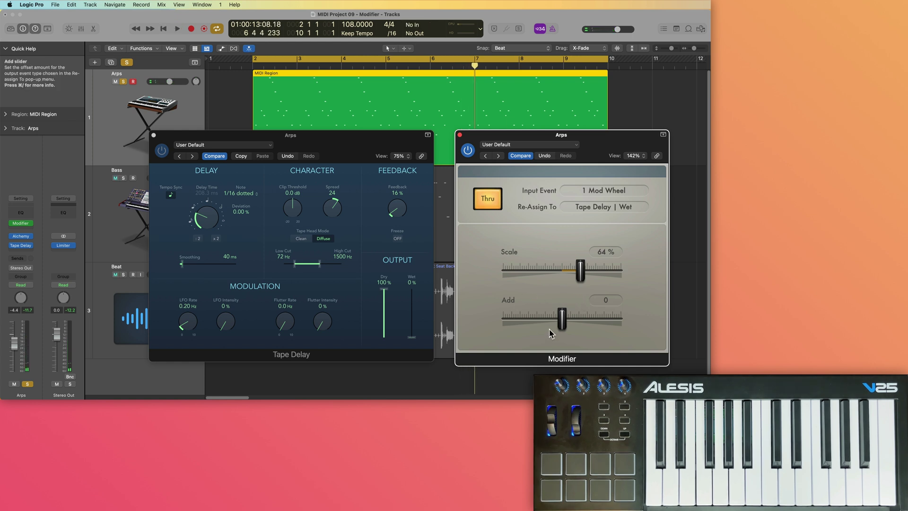
Step: Raise the Modifier Add value to 22 and play back to hear the offset
mouse_move(563, 321)
left_mouse_down()
mouse_move(582, 323)
mouse_move(573, 323)
left_mouse_up()
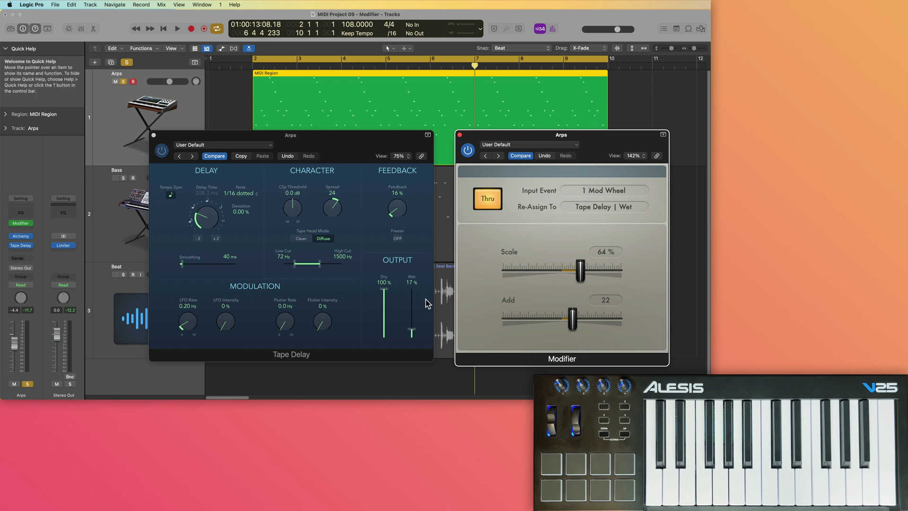
key("space")
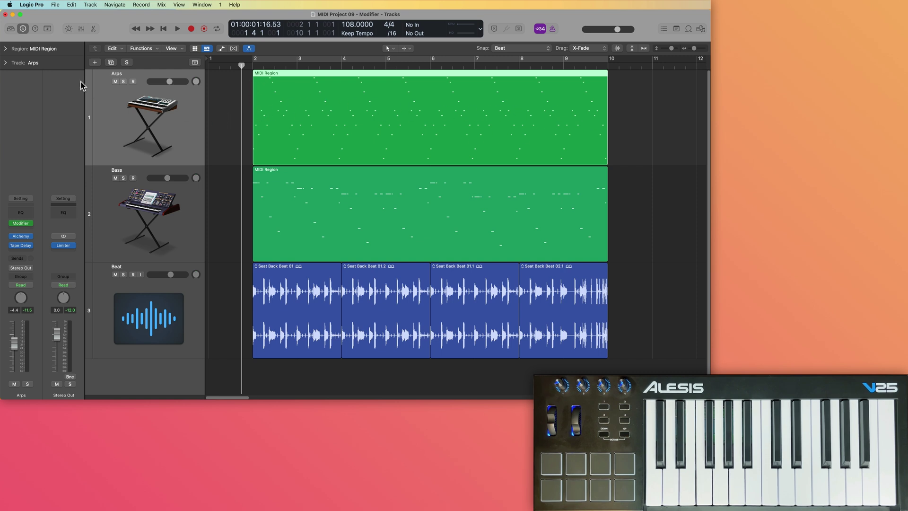
Step: Review Recording settings with MIDI overlap set to Merge, then arm the Arps track
left_click(37, 7)
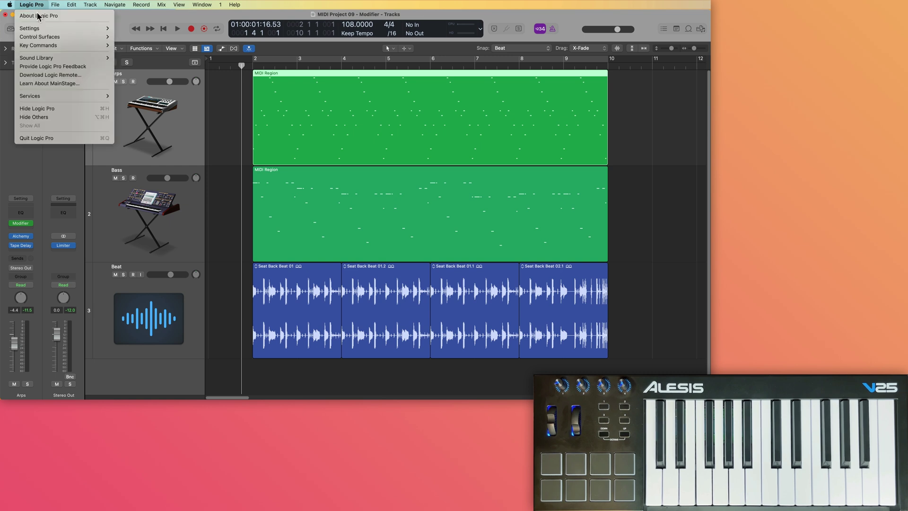
mouse_move(37, 30)
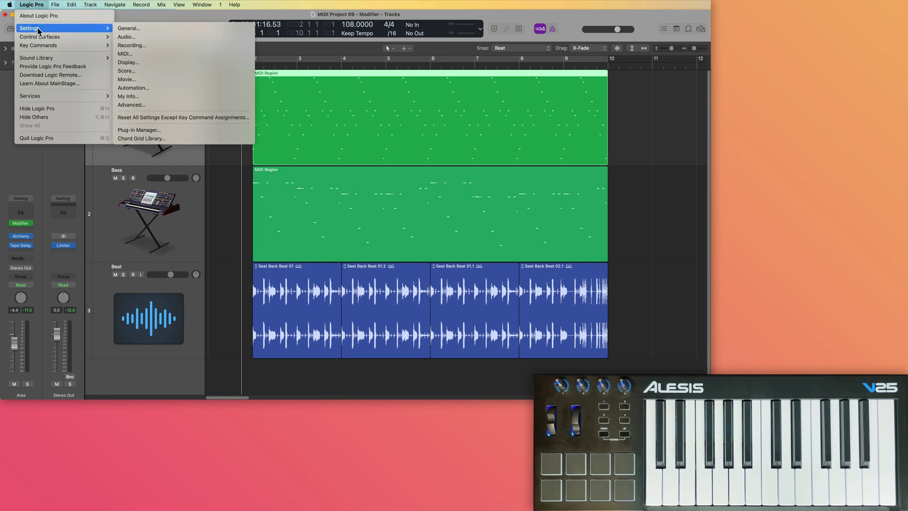
left_click(132, 45)
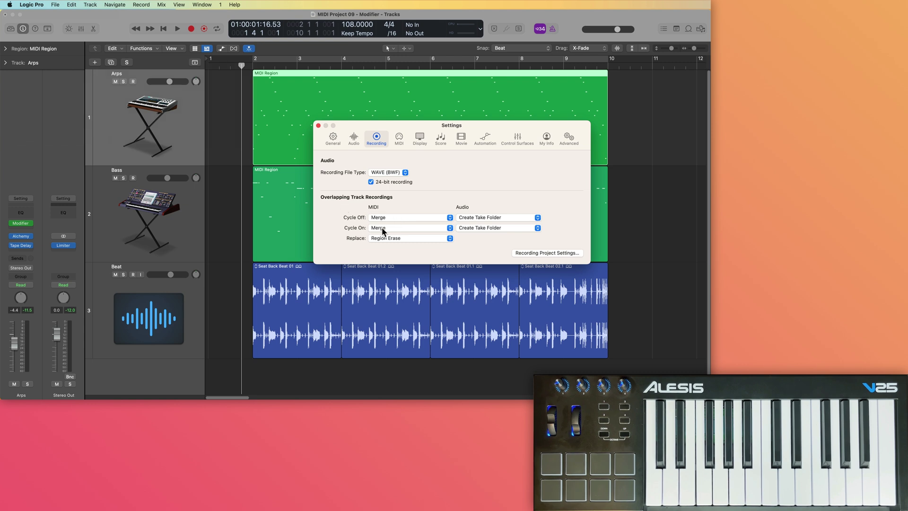
left_click(318, 125)
left_click(133, 81)
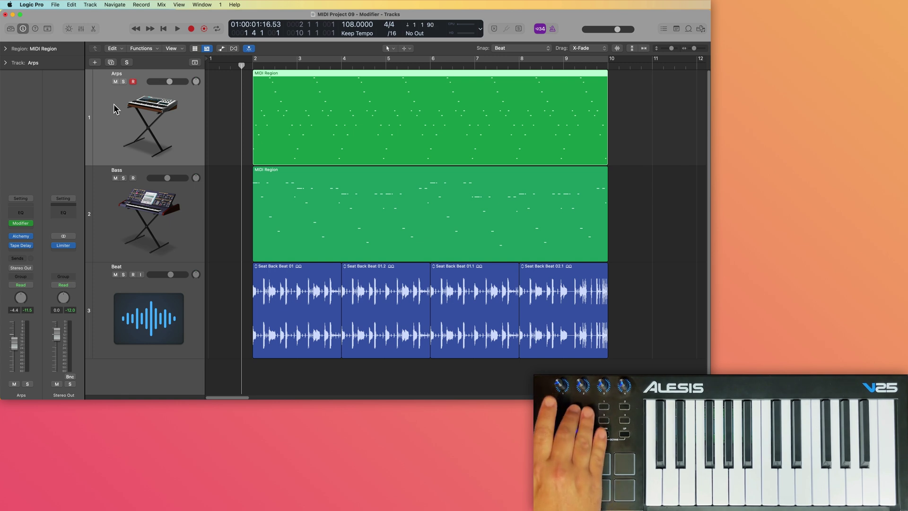
Step: Record an Arps take with mod wheel movements over bars 1–10, then select Bass
key("r")
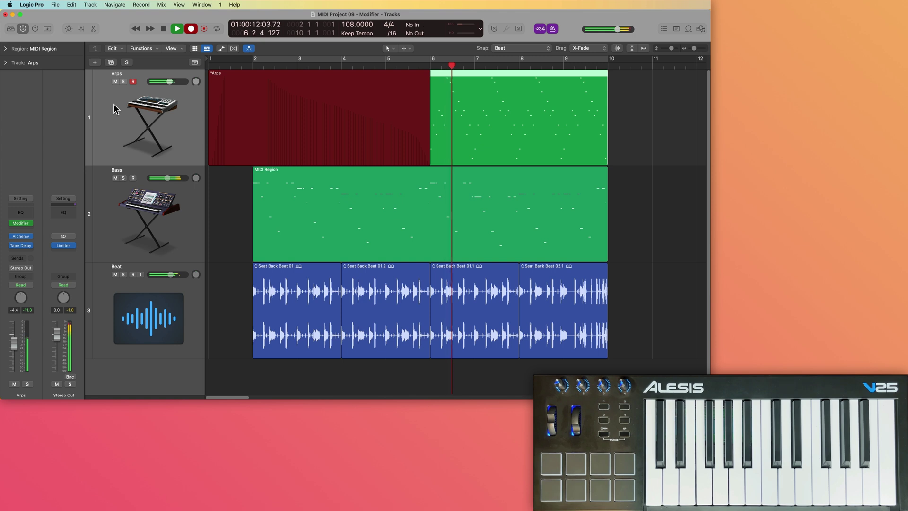
key("space")
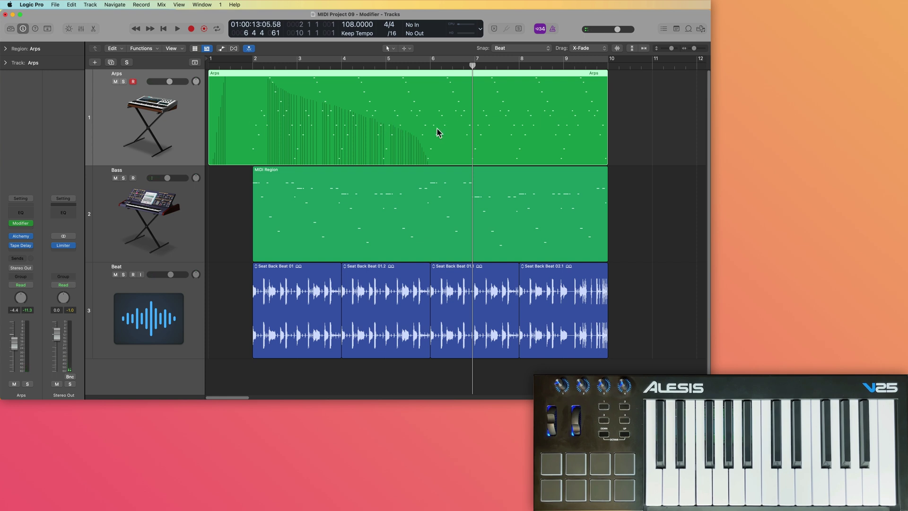
left_click(151, 231)
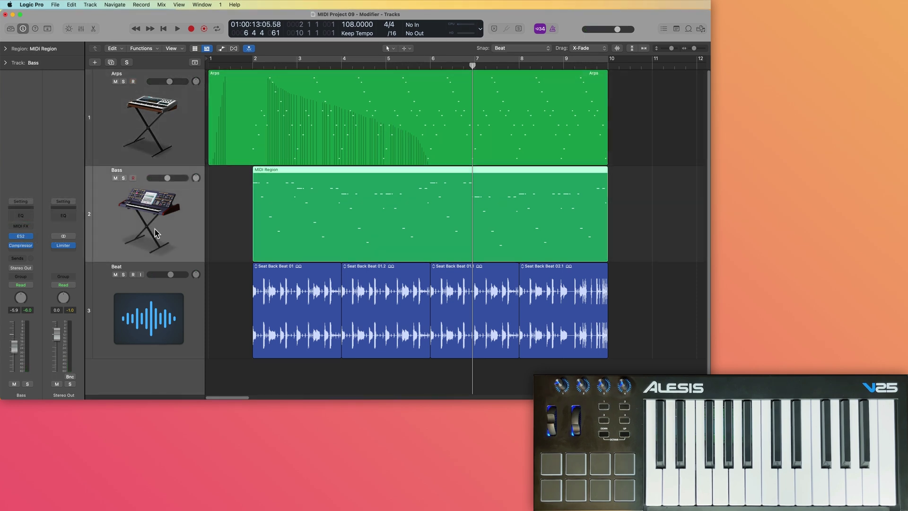
Step: Solo the Bass track, set a cycle range over its region, and record-arm it
key("s")
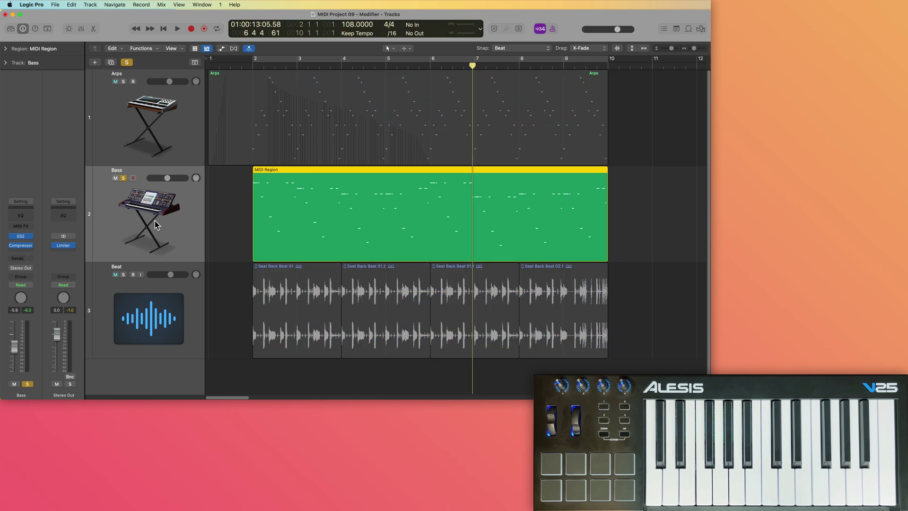
left_click(244, 216)
left_click(273, 213)
key("c")
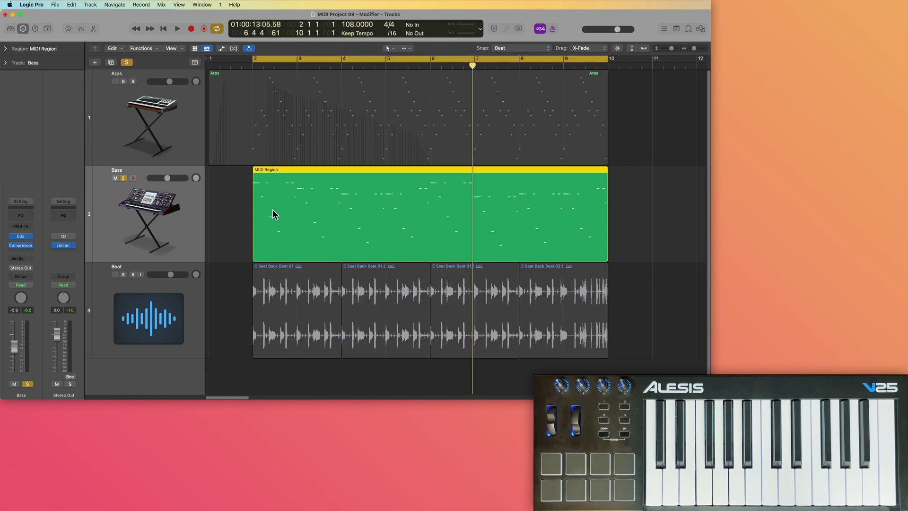
left_click(133, 179)
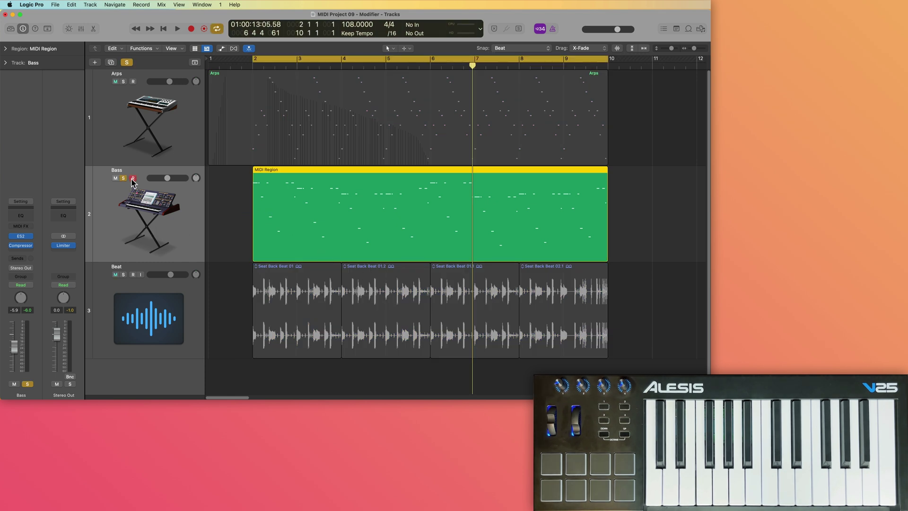
Step: Audition the Bass part with its ES2 synth open, then close the synth and open the MIDI FX menu
left_click(21, 235)
left_click_drag(454, 124, 542, 144)
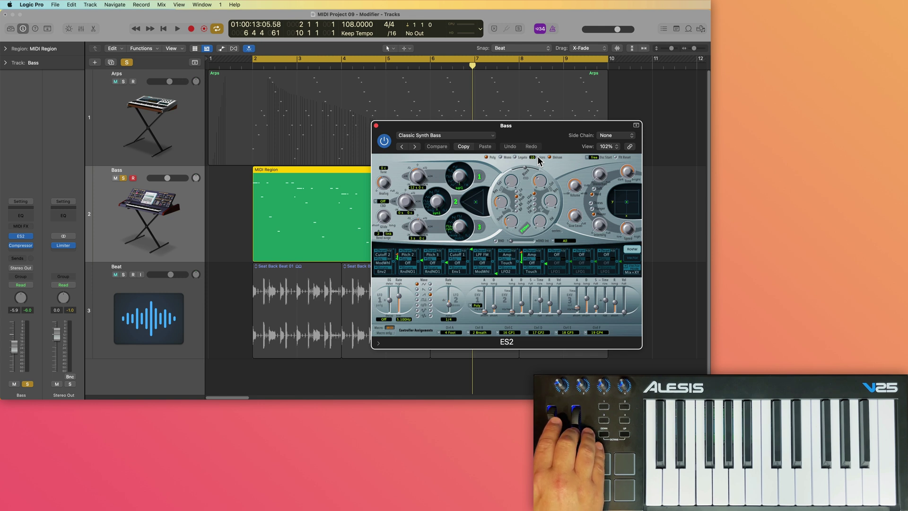
key("space")
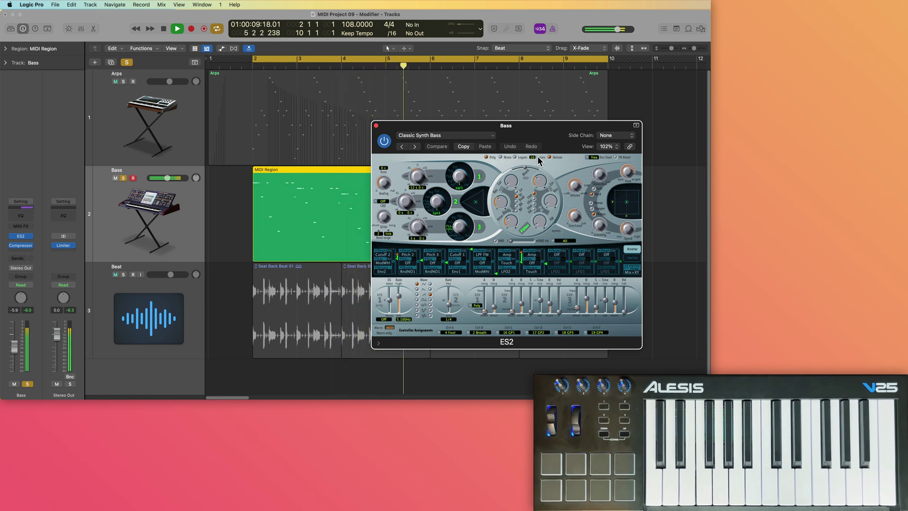
key("space")
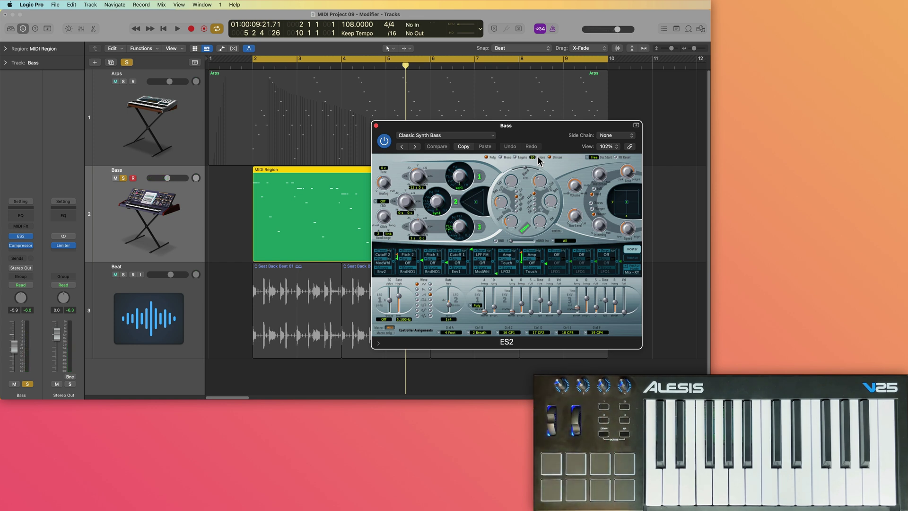
left_click(376, 126)
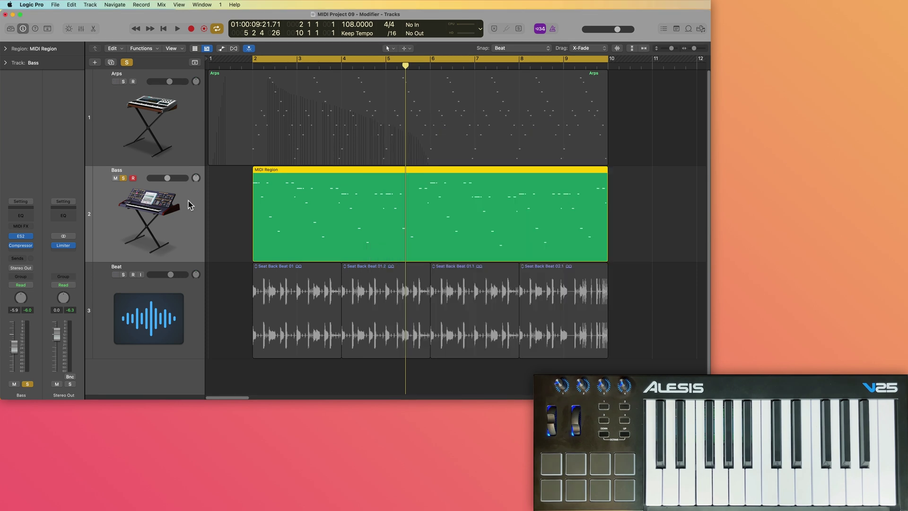
left_click(19, 227)
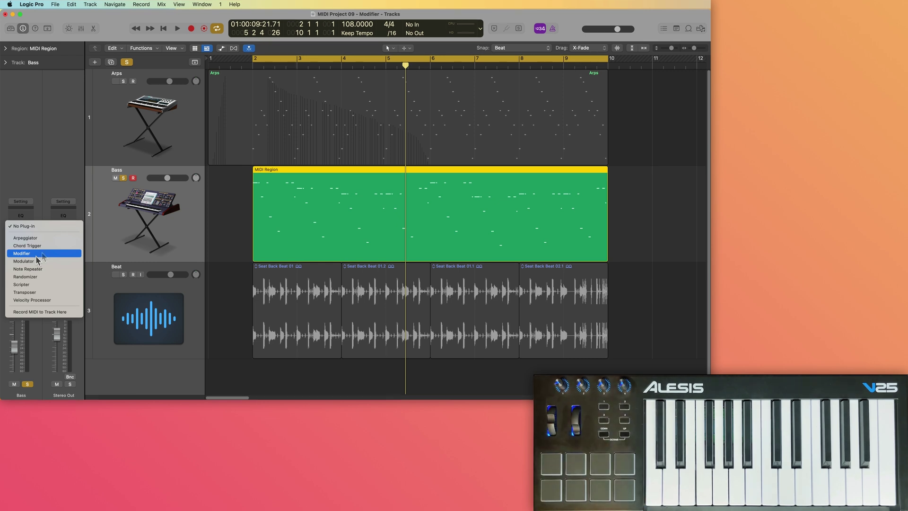
Step: Insert a Modifier MIDI effect on Bass and learn controller 23 as its input event
left_click(35, 255)
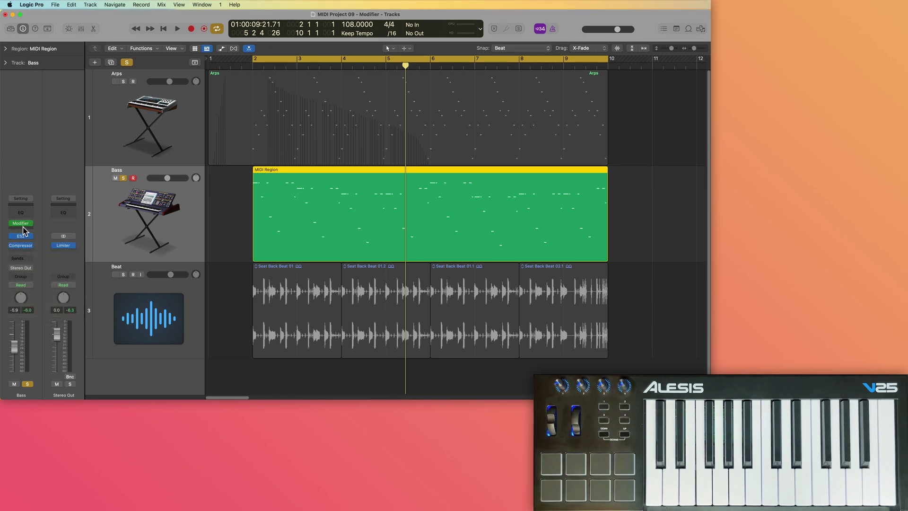
left_click(20, 223)
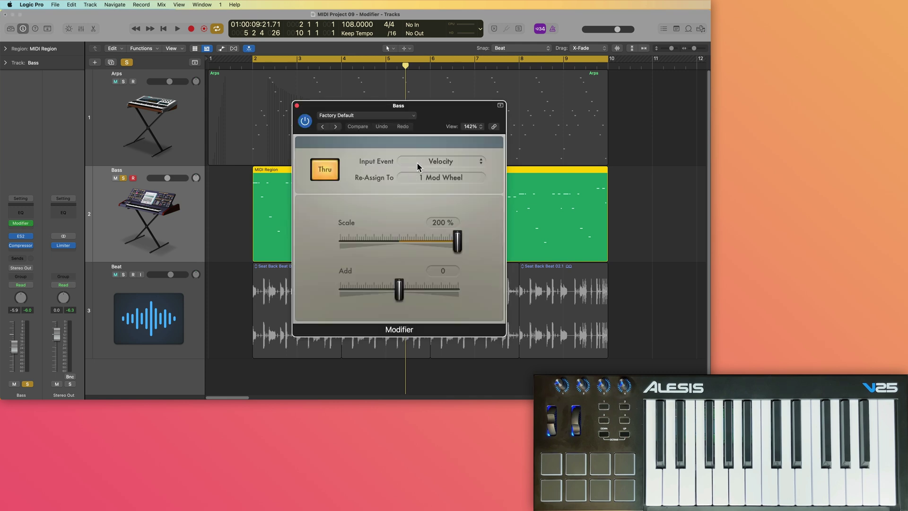
left_click(435, 161)
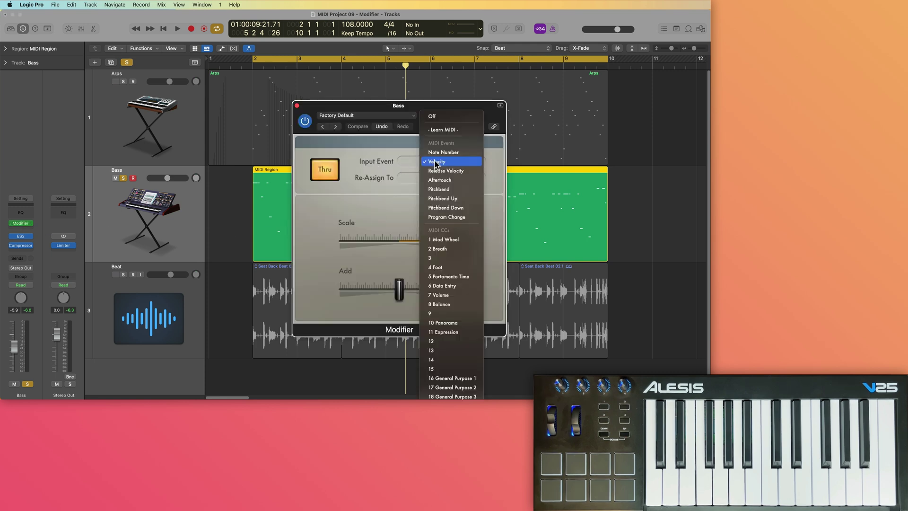
left_click(461, 130)
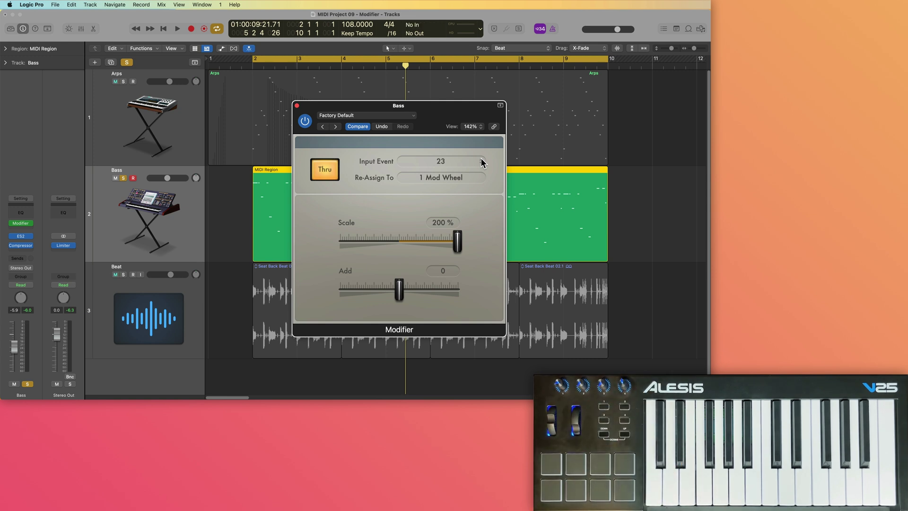
left_click(458, 178)
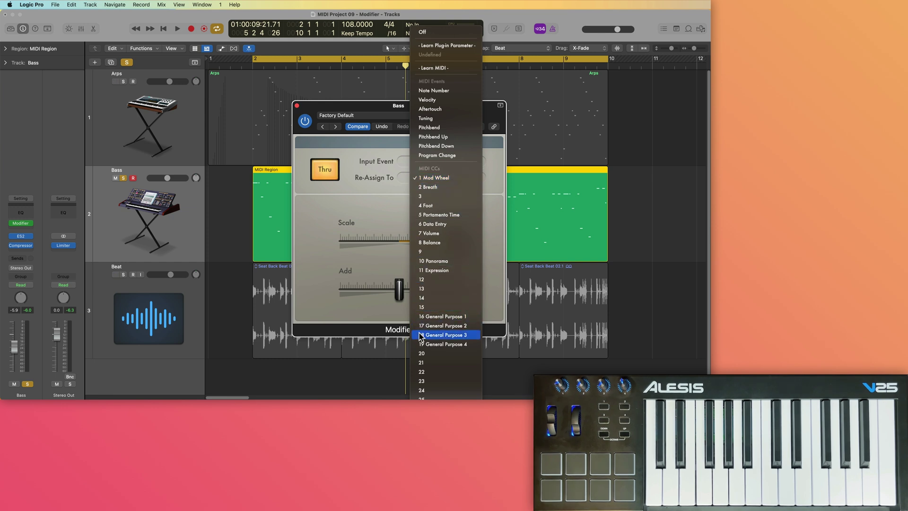
Step: Keep 1 Mod Wheel as the Bass Modifier target at 100% scale and play the project to hear it
left_click(462, 178)
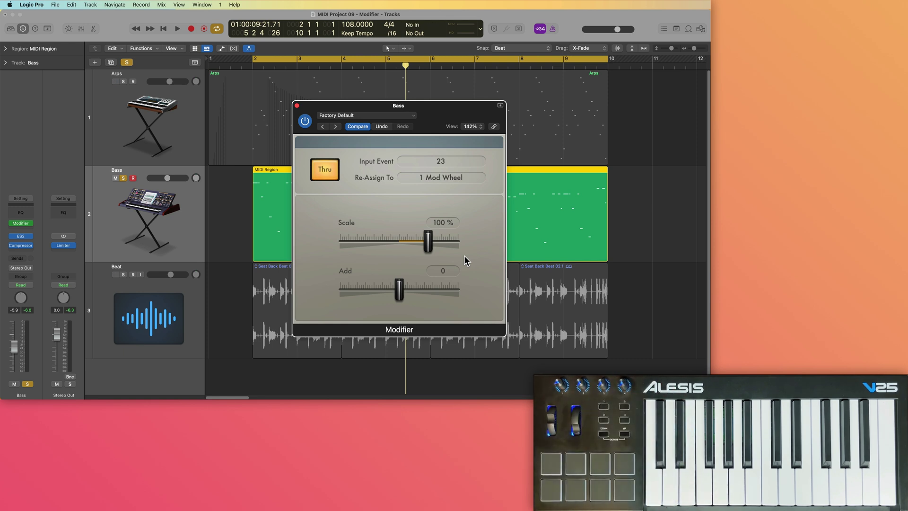
key("space")
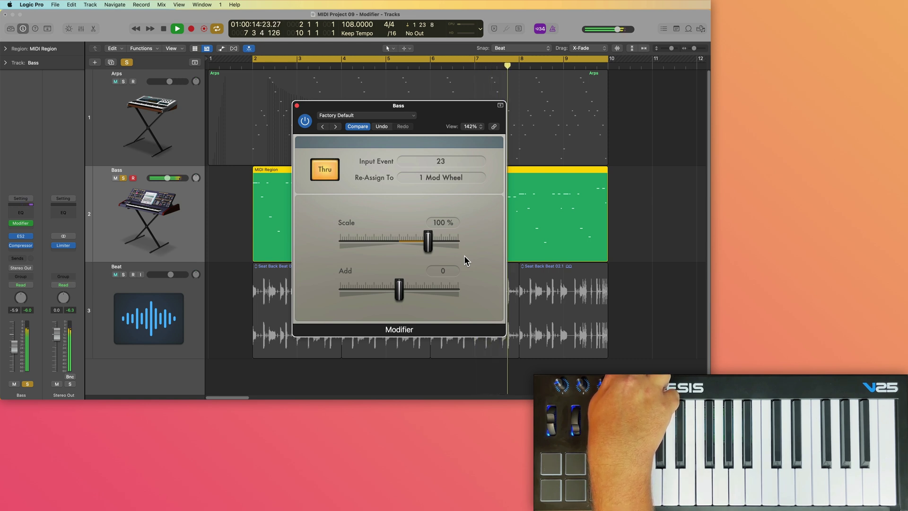
key("space")
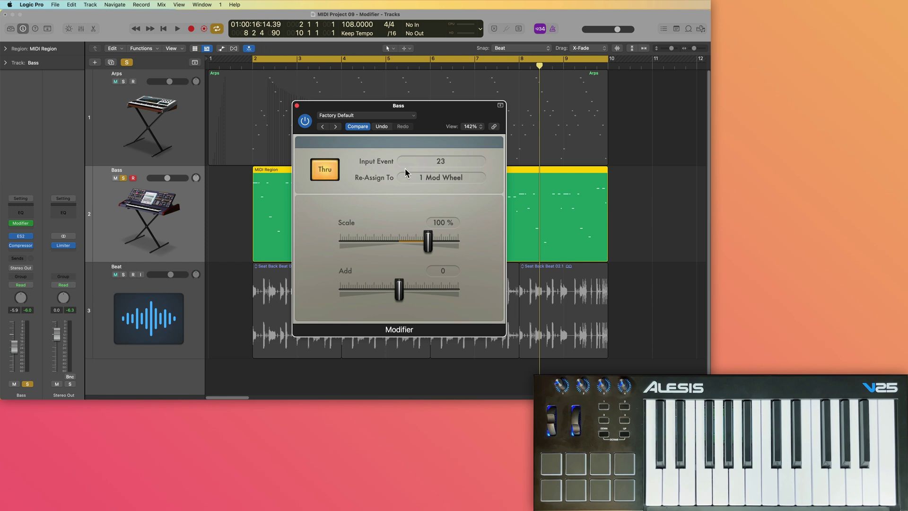
left_click(427, 160)
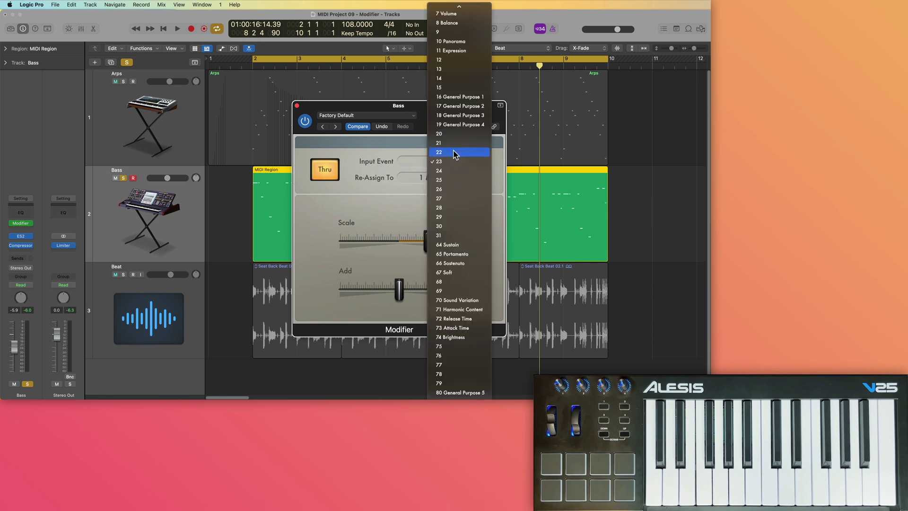
Step: Switch the Bass Modifier input to Velocity, try 55% scale, reset to 100%, and close it
scroll(461, 152, "up", 5)
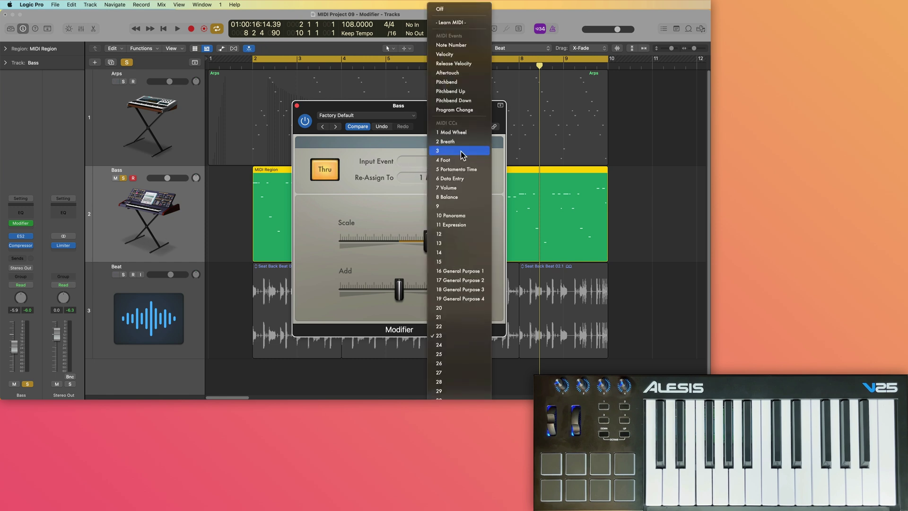
left_click(462, 55)
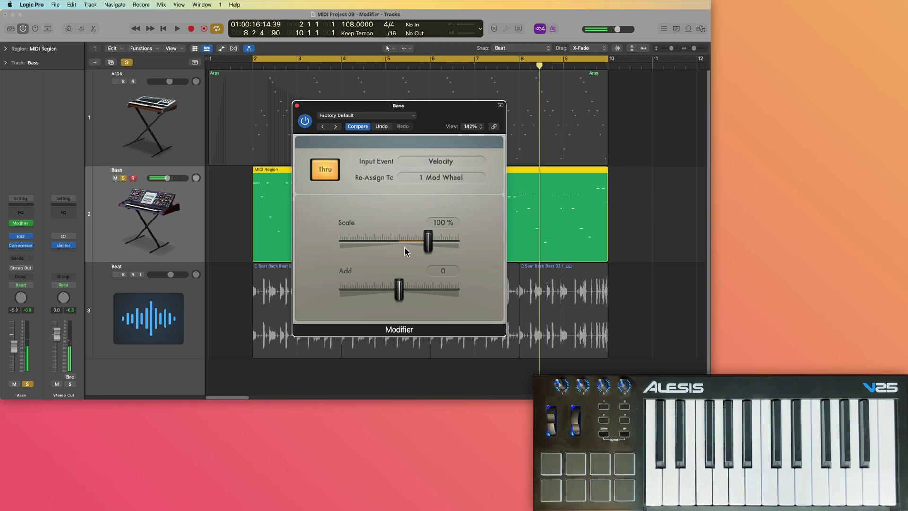
left_click_drag(427, 244, 416, 251)
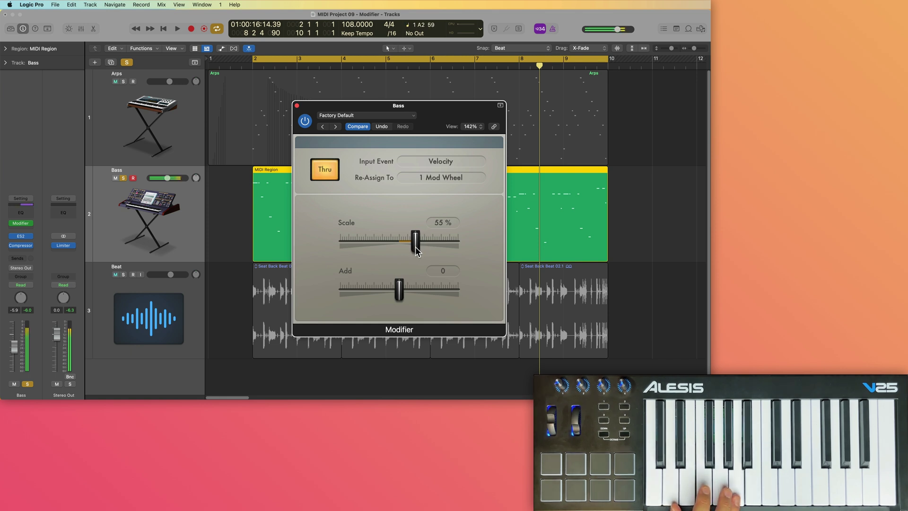
left_click(416, 251, "alt")
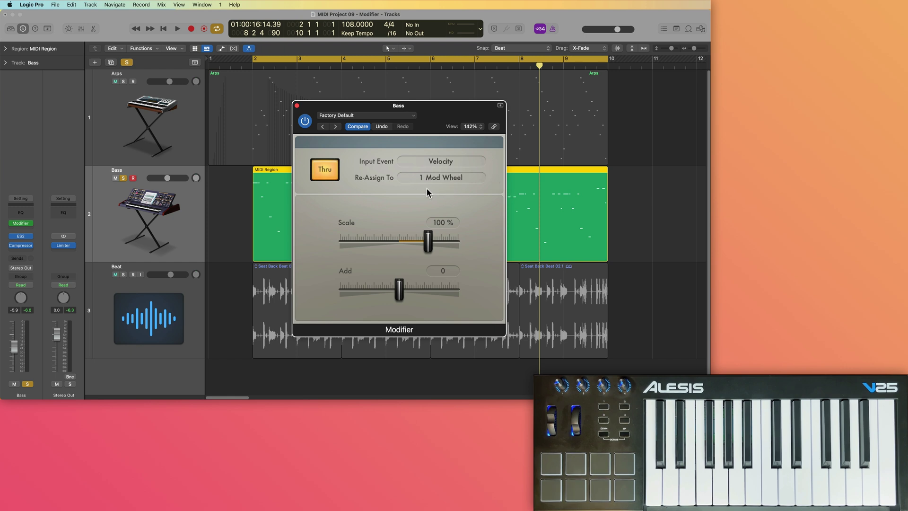
left_click(297, 105)
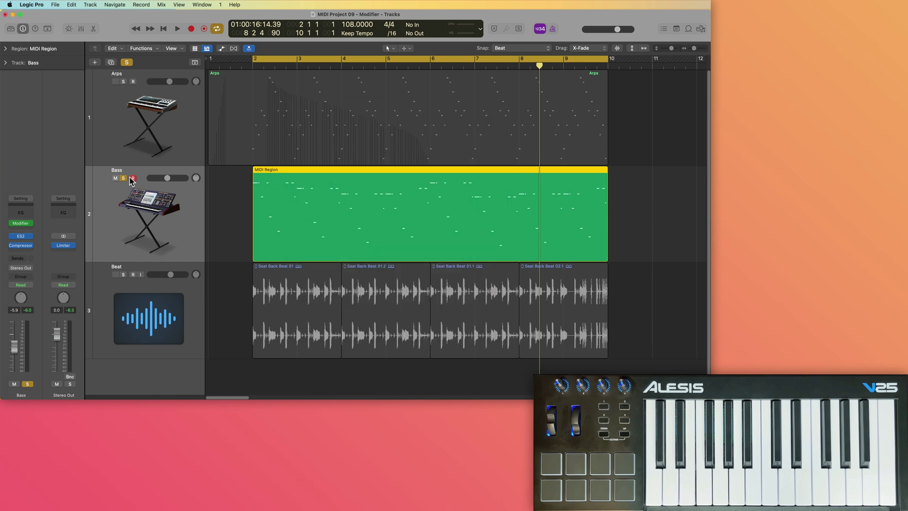
Step: Open the Bass region in the Piano Roll and audition a lower Modifier scale during playback
double_click(286, 197)
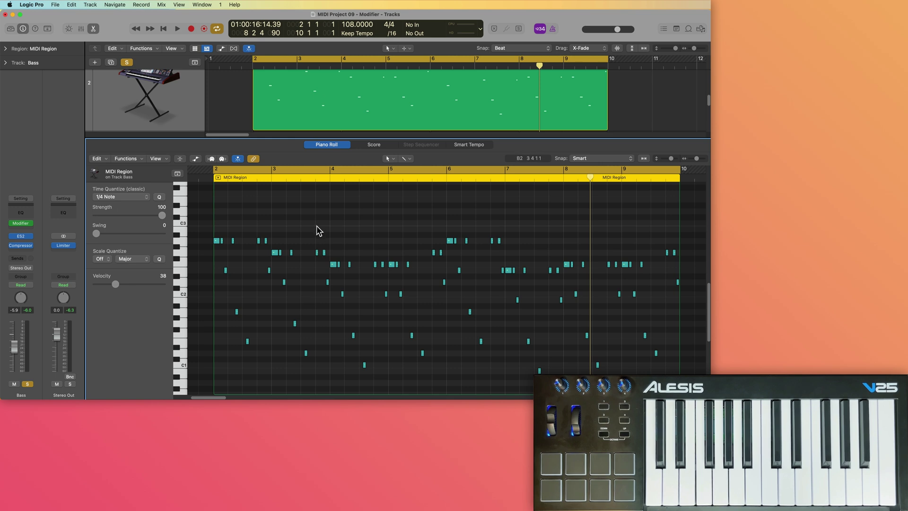
key("space")
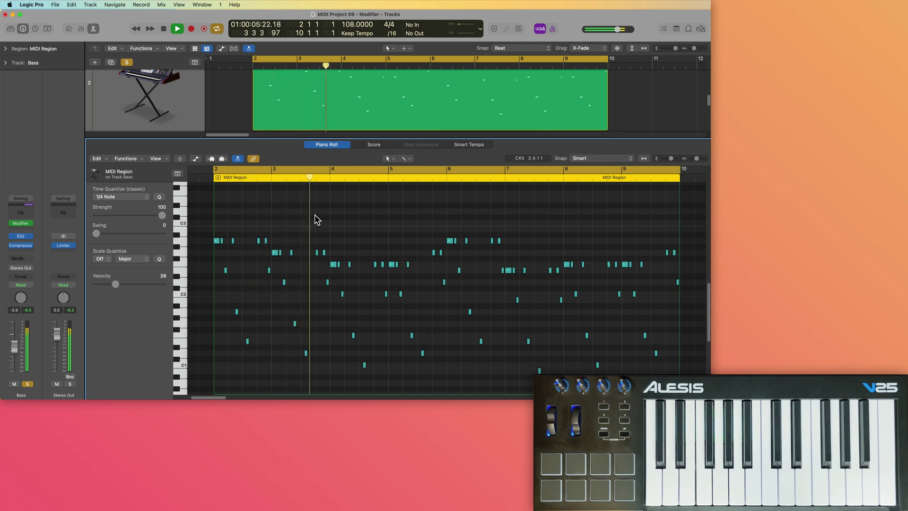
key("space")
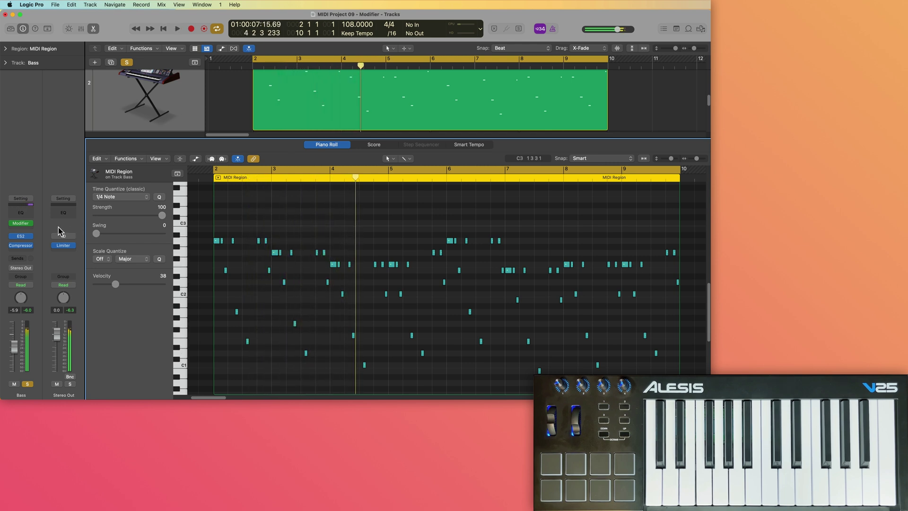
left_click(20, 224)
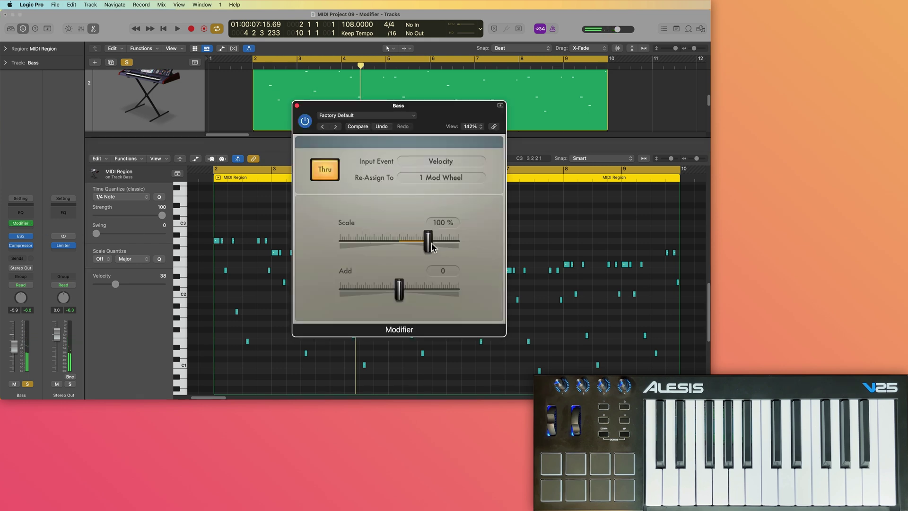
left_click_drag(433, 247, 417, 248)
key("space")
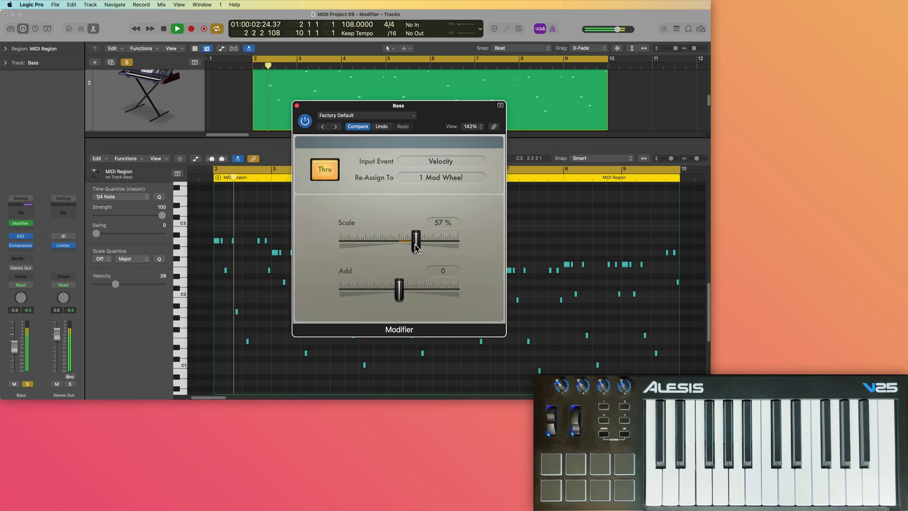
left_click(296, 105)
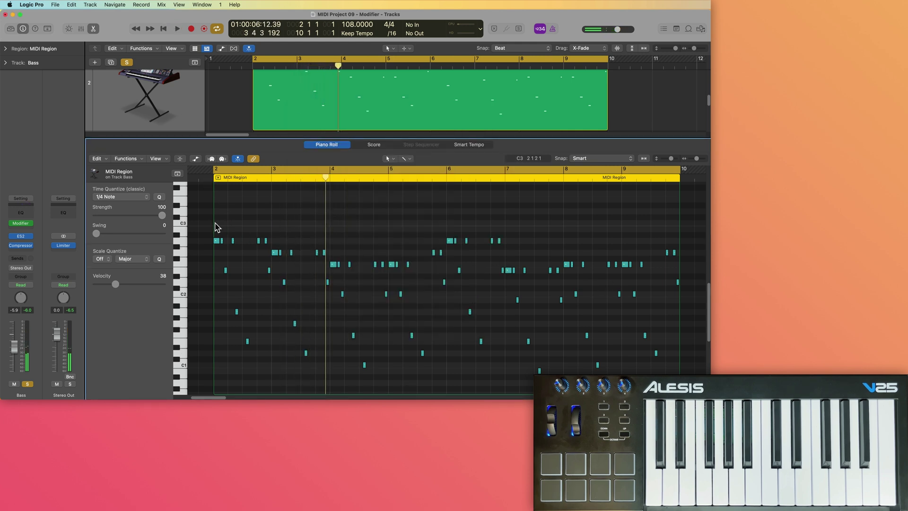
Step: Select the higher Bass notes up to bar 10, set their velocity to 89, and play the project
left_click_drag(201, 220, 415, 261)
left_click_drag(422, 226, 658, 287)
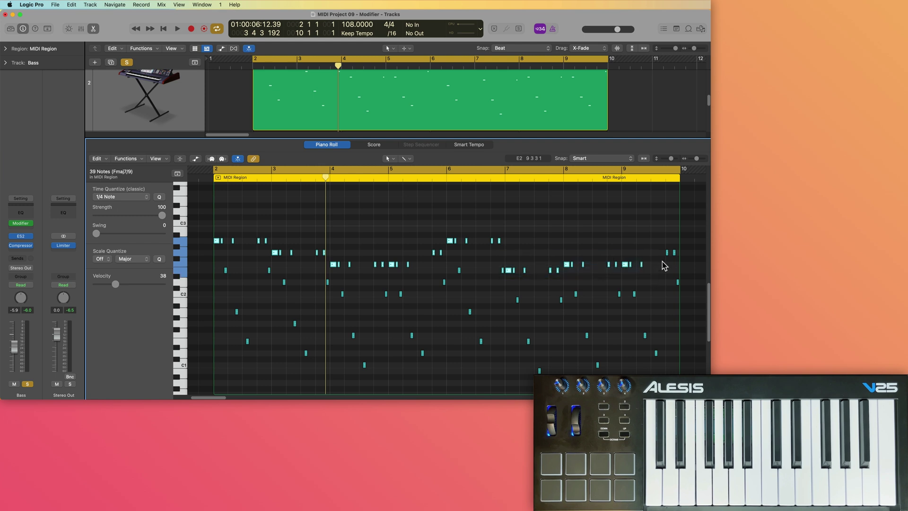
left_click_drag(677, 252, 674, 256)
left_click(253, 221)
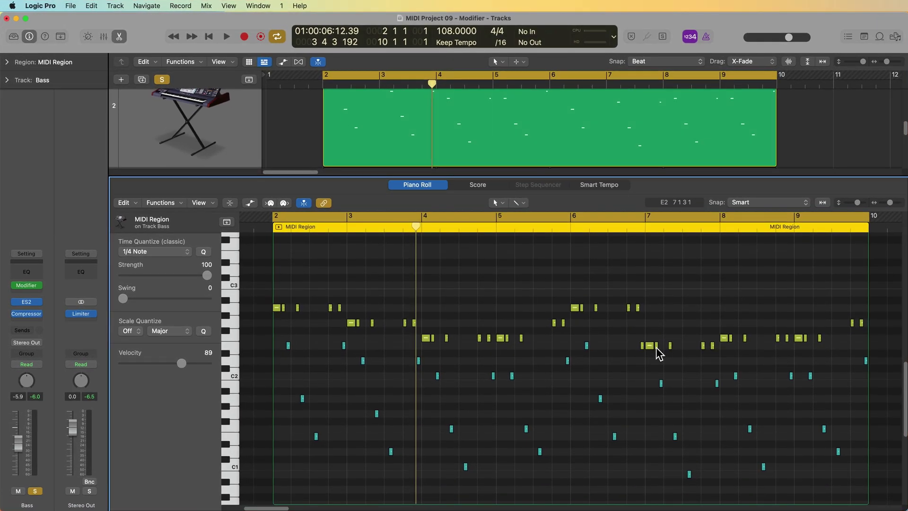
key("space")
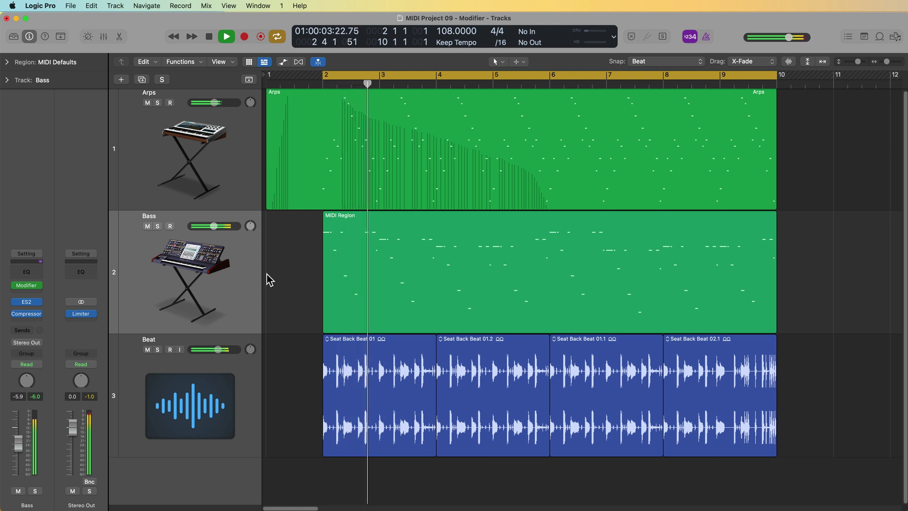
Step: Stop playback and reopen the Arps Modifier window, moving it into view
key("space")
key("Up")
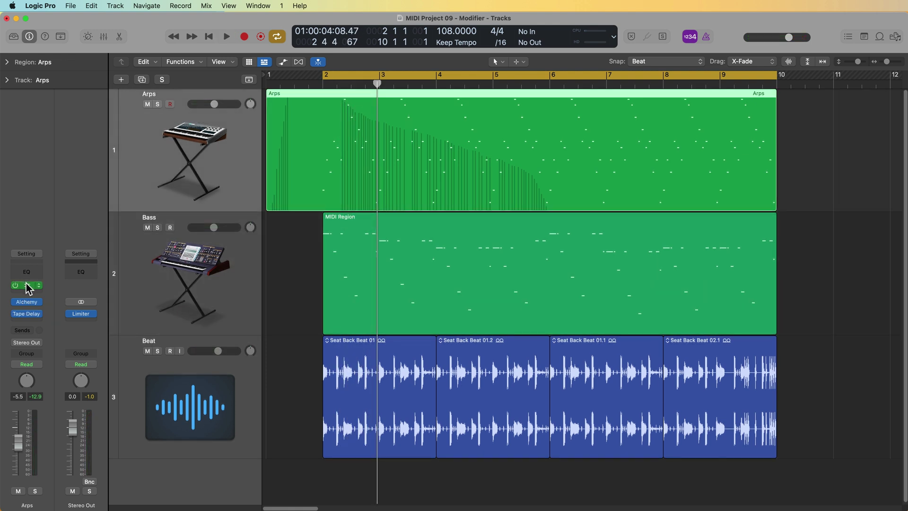
left_click(26, 286)
left_click_drag(773, 183, 584, 138)
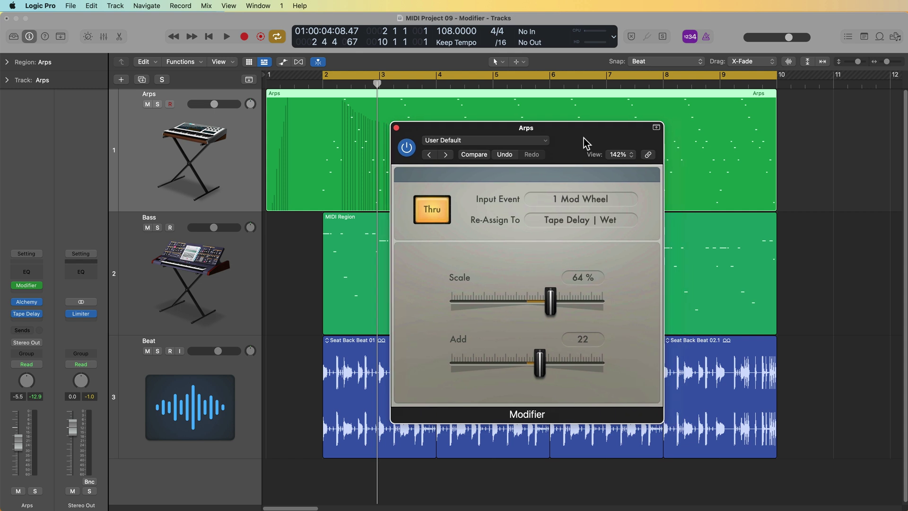